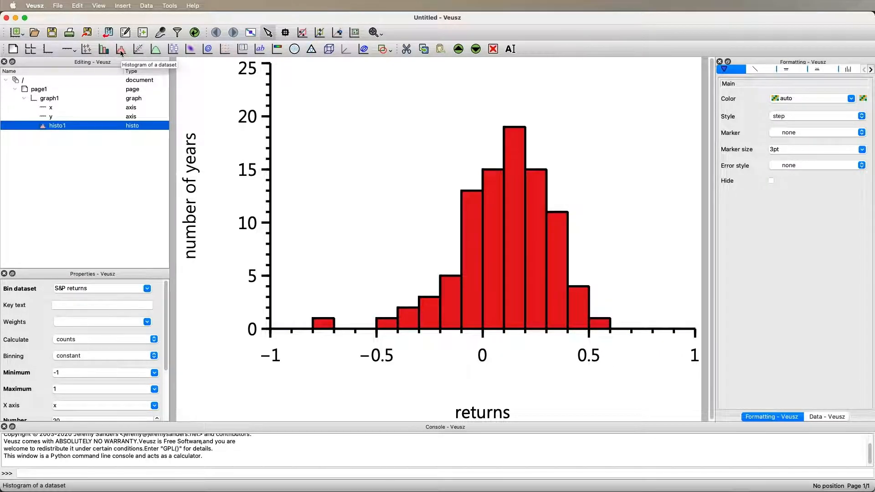
# Step: Add a second page containing a base graph with a bar chart plotted on it
pyautogui.click(834, 417)
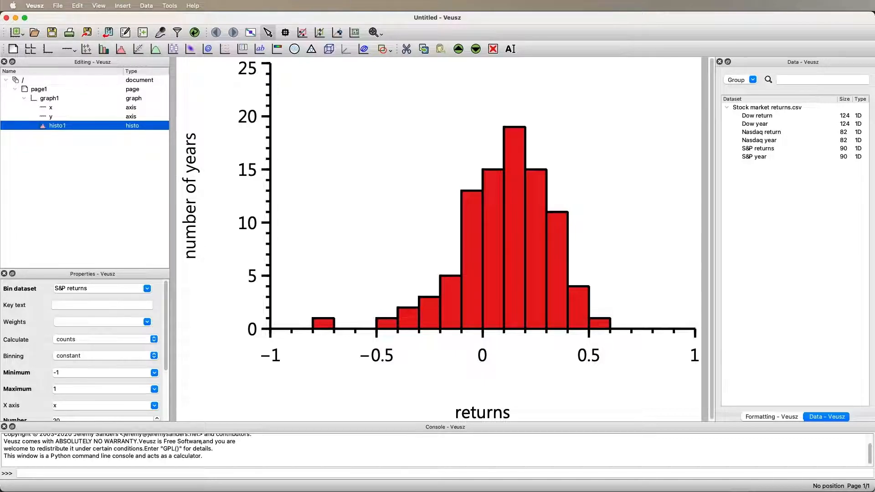
pyautogui.press('super+Tab')
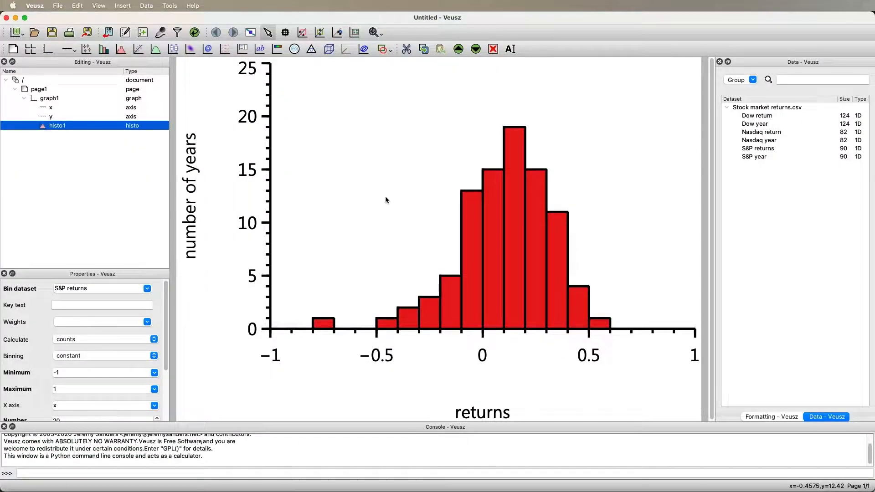
pyautogui.click(11, 50)
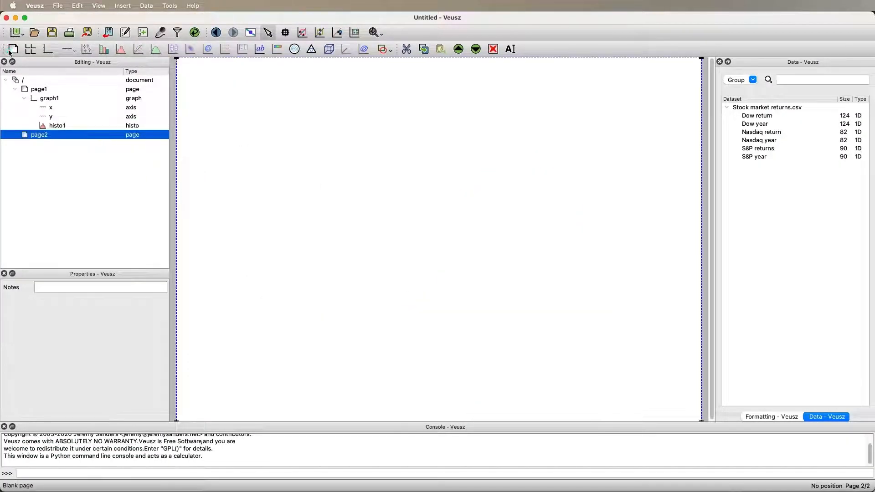
pyautogui.click(47, 51)
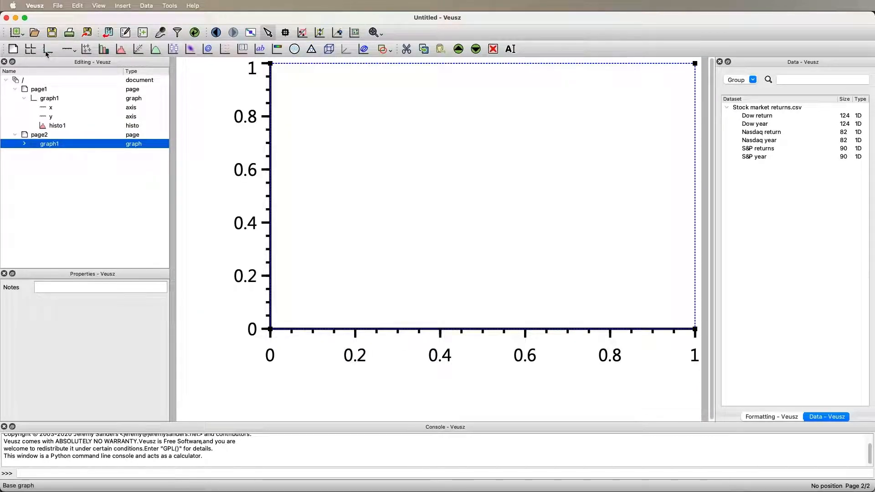
pyautogui.click(24, 144)
pyautogui.click(104, 49)
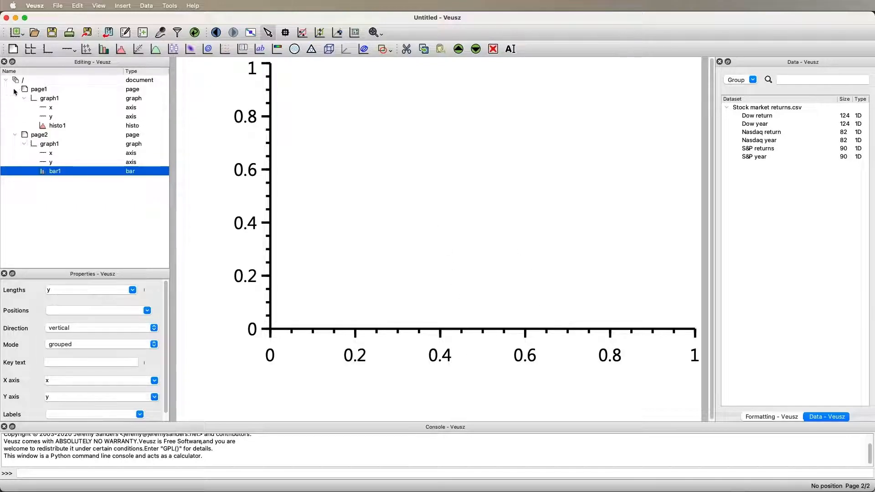
# Step: Start a histogram data calculation and choose S&P returns as the input dataset
pyautogui.click(58, 126)
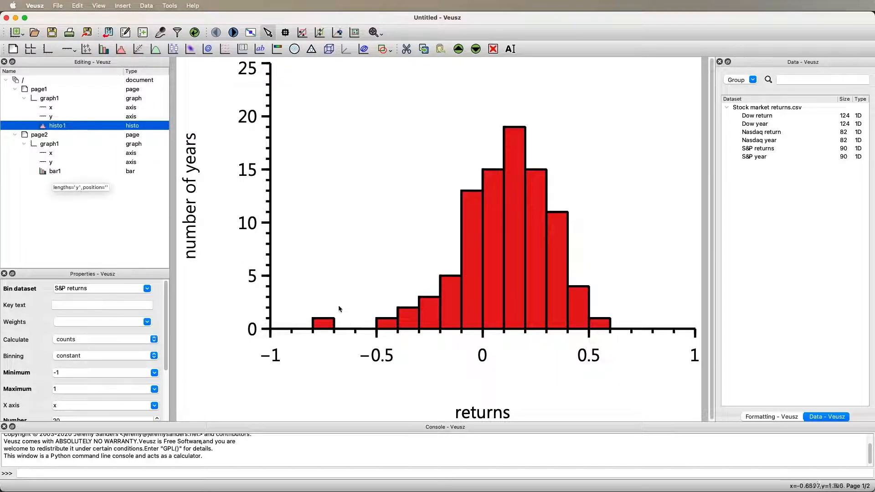
pyautogui.click(57, 172)
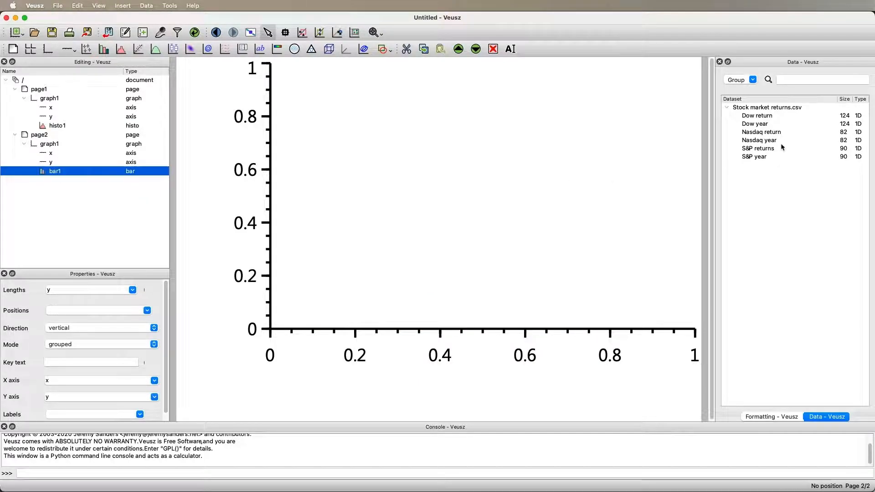
pyautogui.moveTo(777, 151)
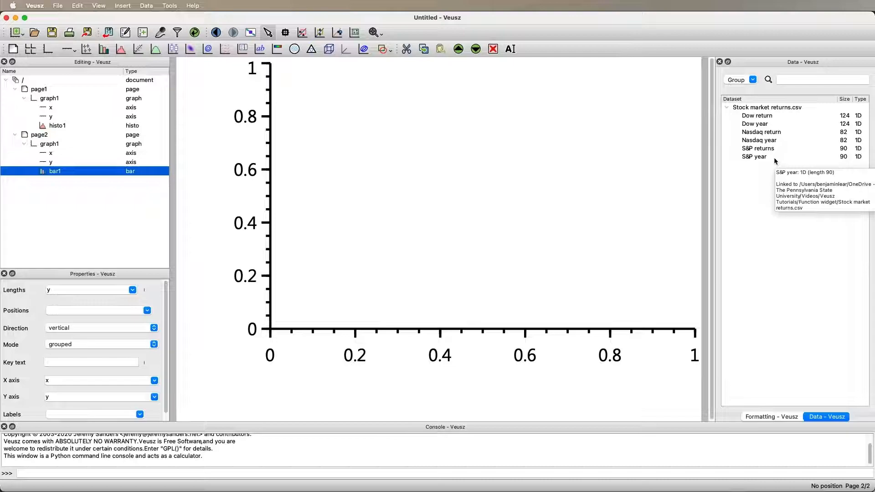
pyautogui.click(147, 7)
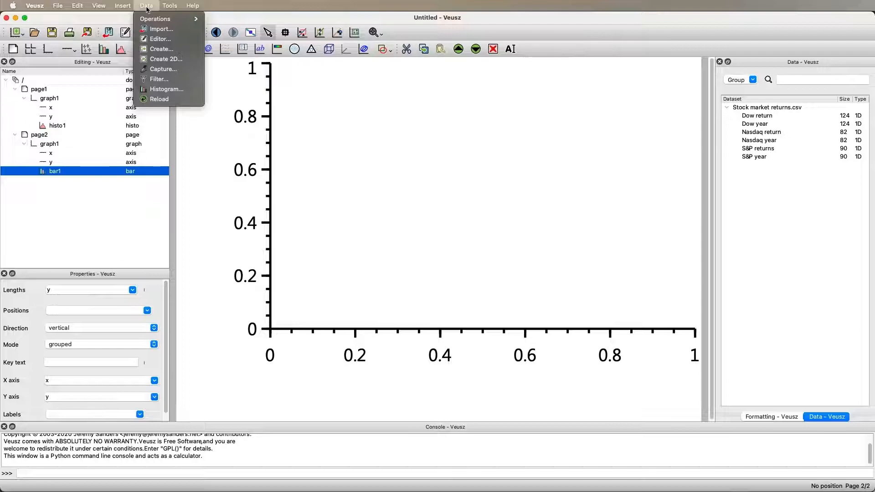
pyautogui.click(165, 89)
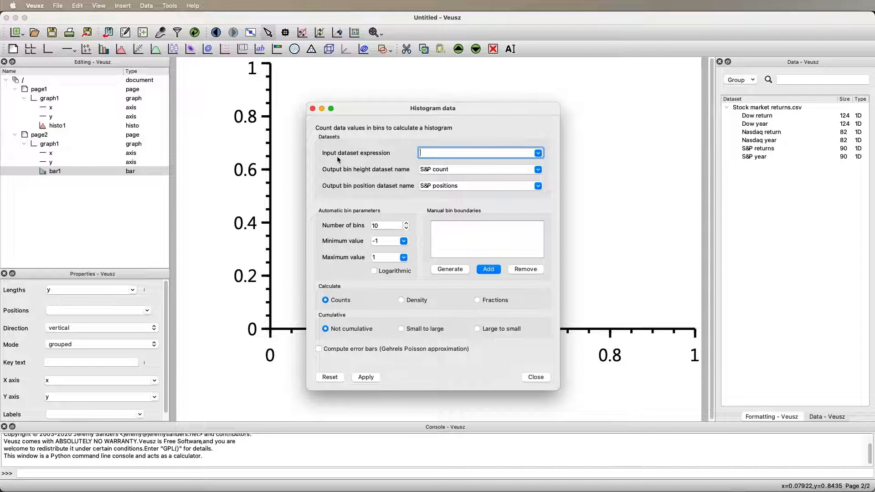
pyautogui.click(539, 155)
pyautogui.click(526, 190)
pyautogui.moveTo(384, 110); pyautogui.dragTo(191, 79)
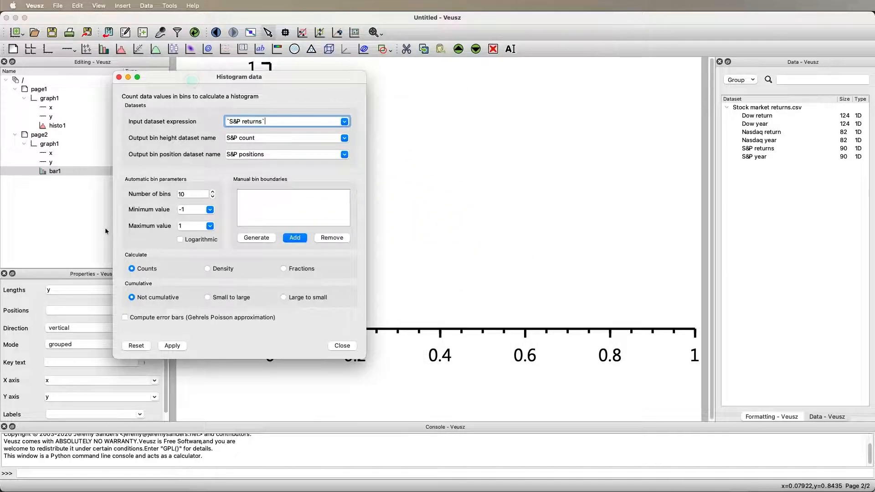
pyautogui.moveTo(194, 80); pyautogui.dragTo(235, 74)
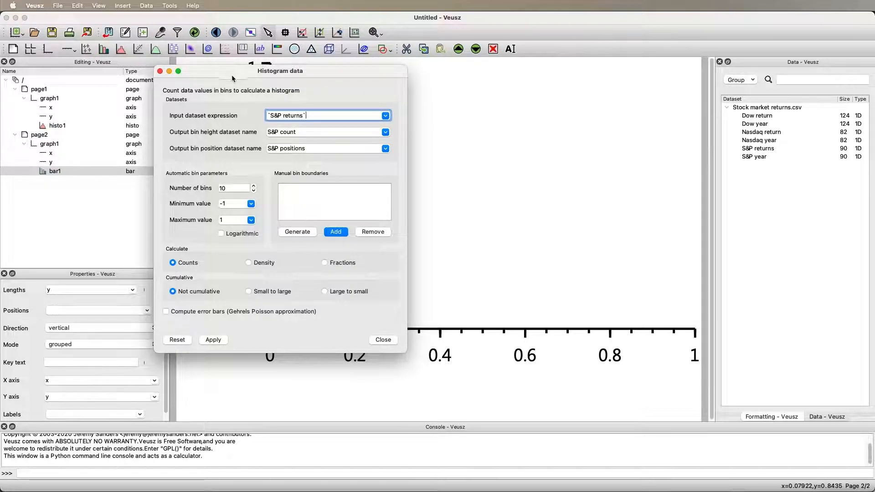
# Step: Set the number of bins to 20 and generate the S&P count and S&P positions datasets
pyautogui.click(198, 188)
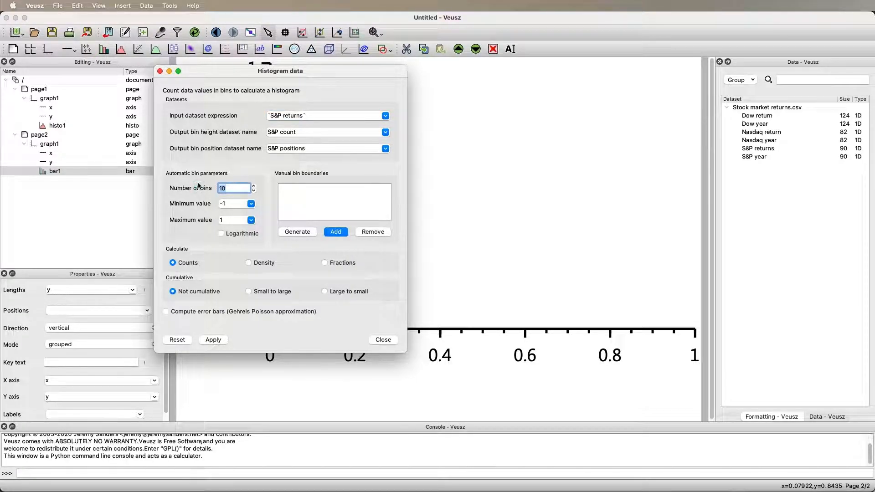
pyautogui.write('200')
pyautogui.press('BackSpace')
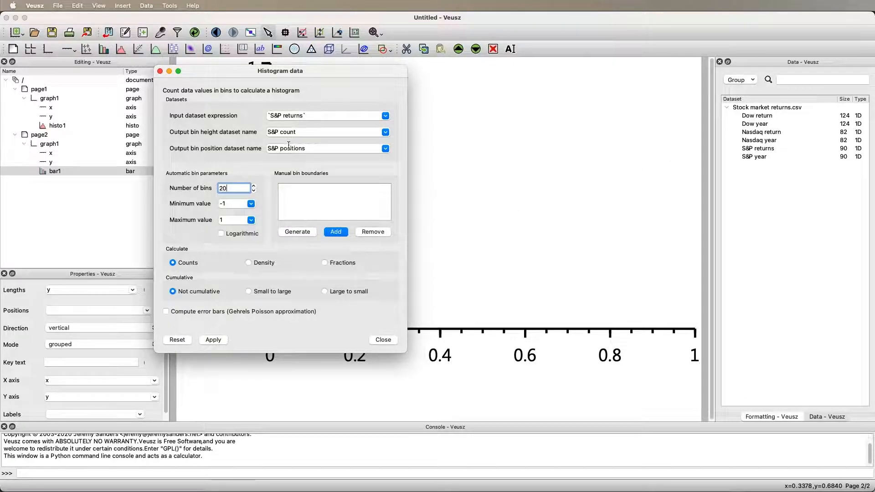
pyautogui.click(209, 340)
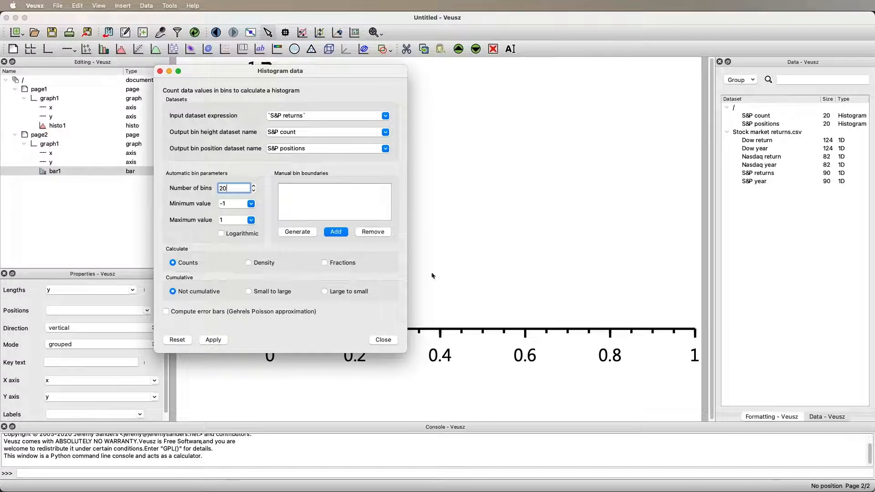
pyautogui.click(382, 340)
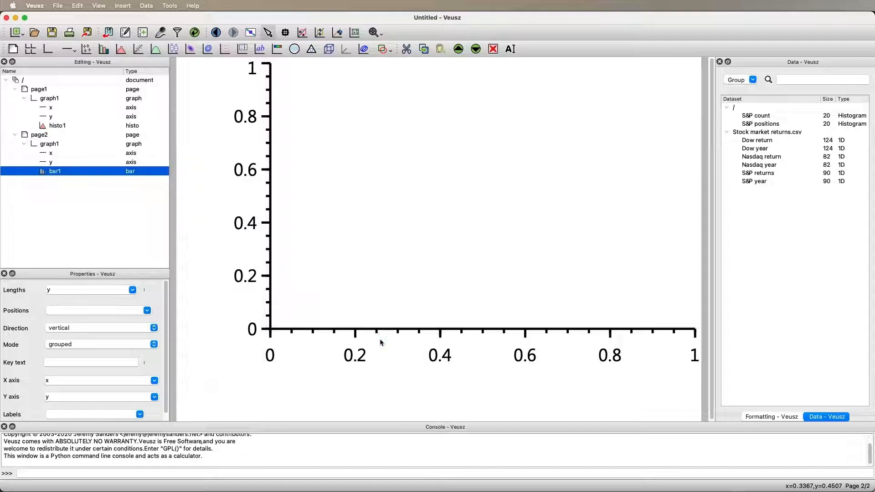
# Step: Label the x axis of the page 2 graph "returns"
pyautogui.click(50, 152)
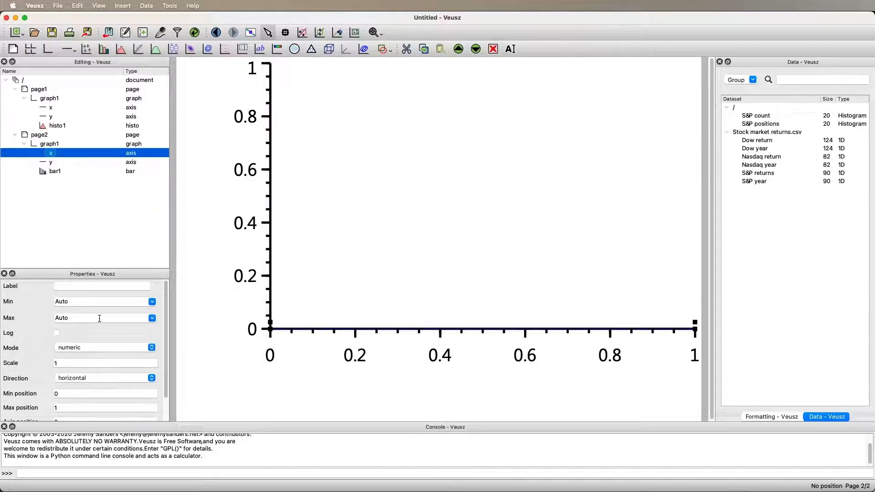
pyautogui.click(90, 287)
pyautogui.write('returns')
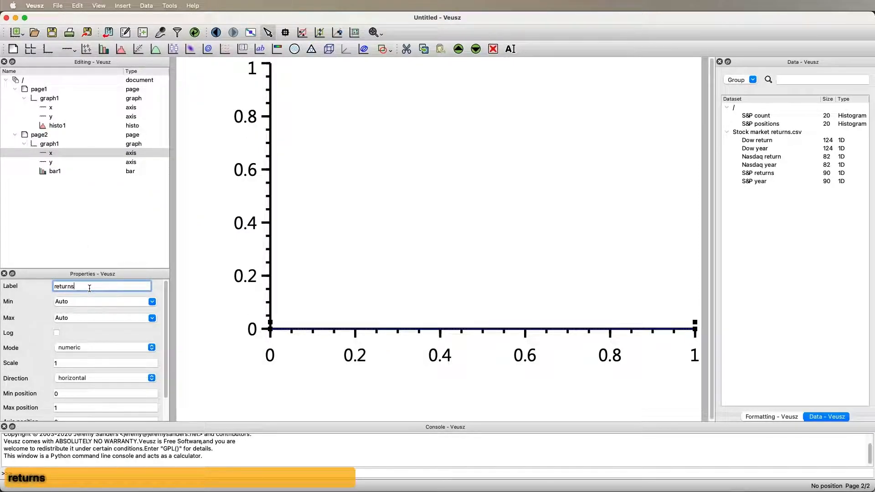
pyautogui.press('Return')
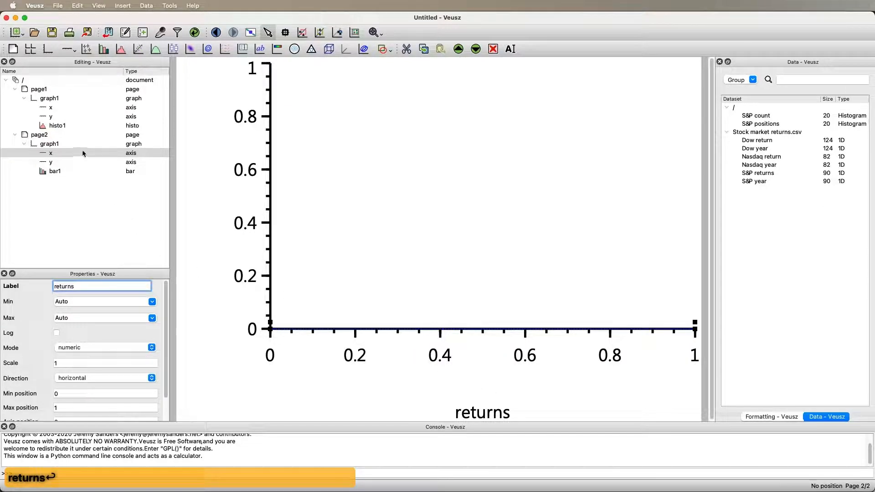
# Step: Label the y axis of the page 2 graph "number of years"
pyautogui.click(62, 161)
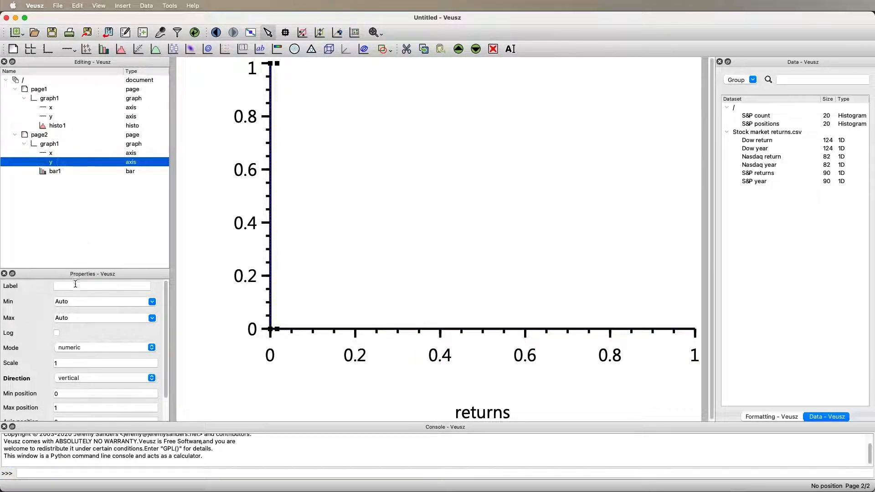
pyautogui.click(76, 287)
pyautogui.write('numbe')
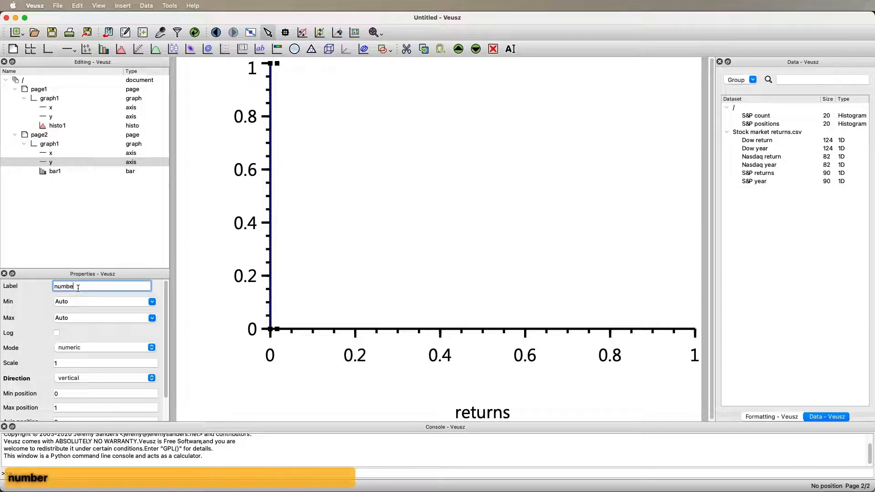
pyautogui.write('r of years')
pyautogui.press('Return')
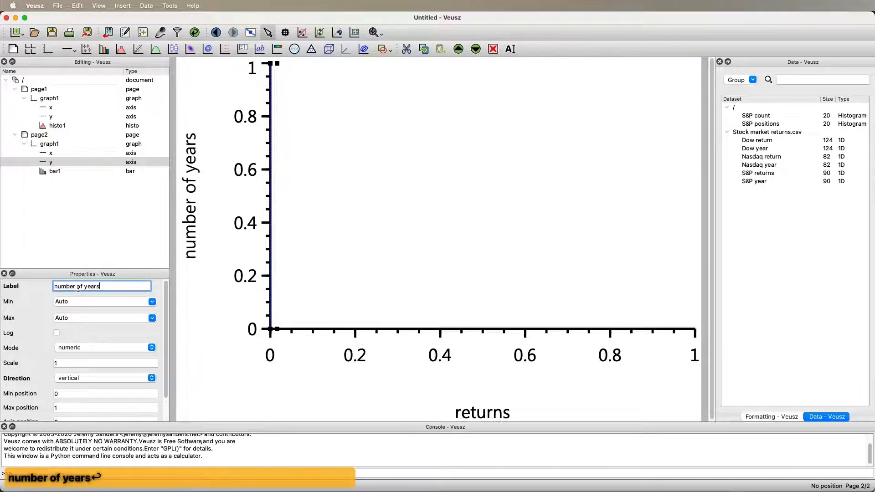
# Step: Assign S&P count as the bar chart's lengths and S&P positions as its positions
pyautogui.click(56, 172)
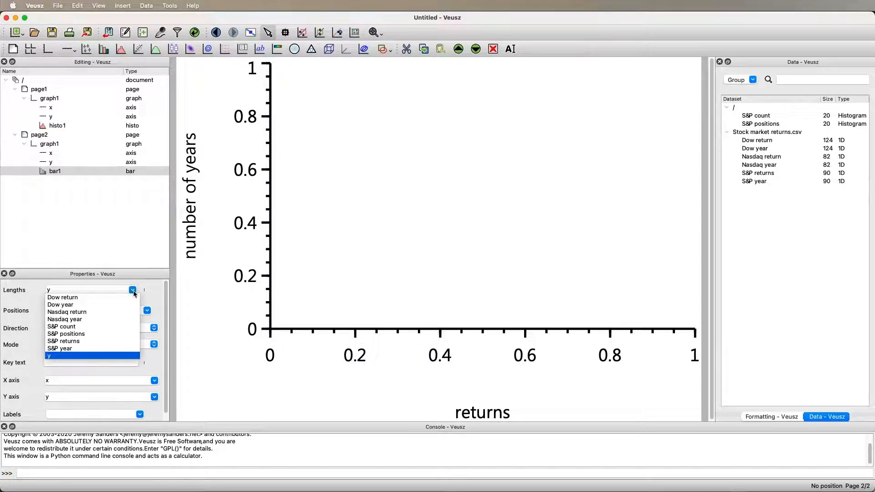
pyautogui.click(123, 327)
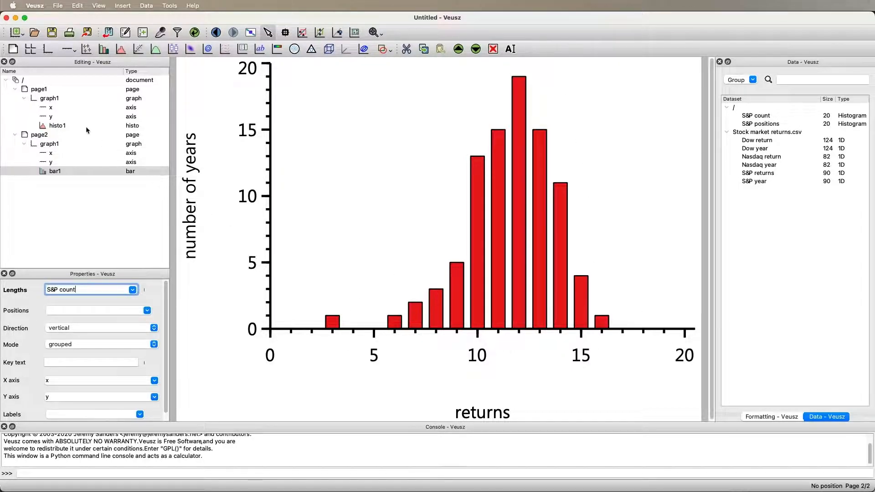
pyautogui.click(41, 127)
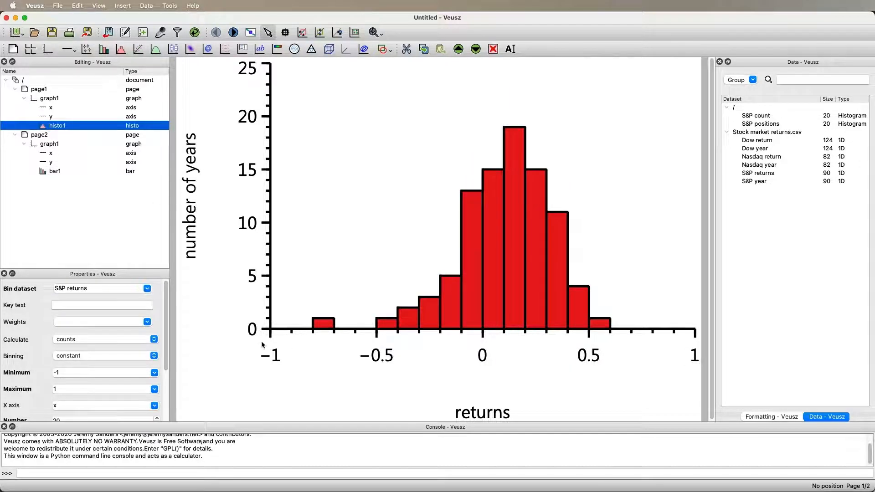
pyautogui.click(75, 171)
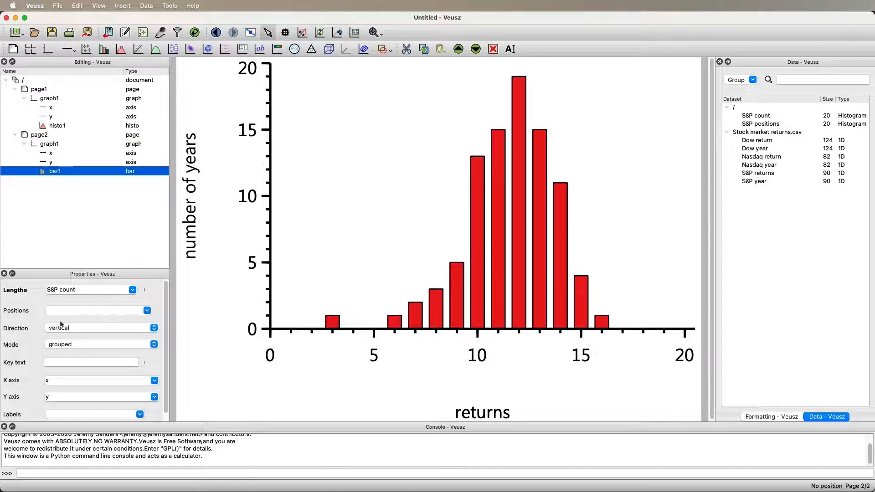
pyautogui.click(147, 311)
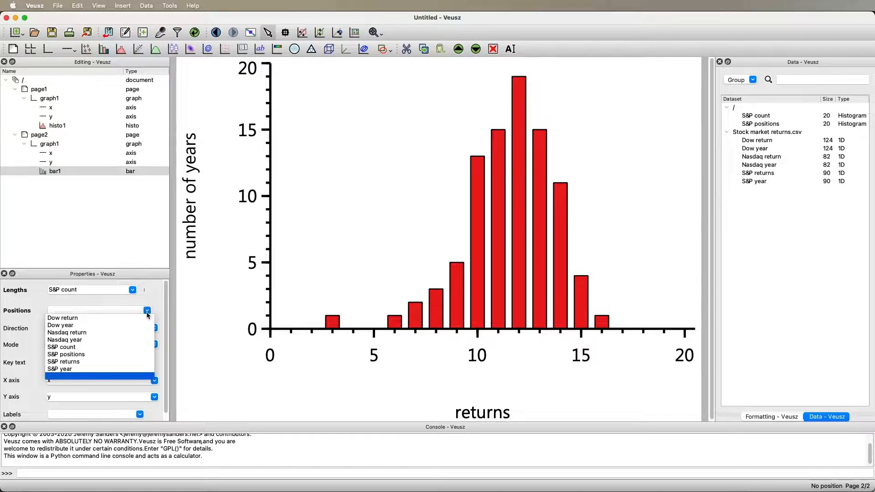
pyautogui.click(105, 355)
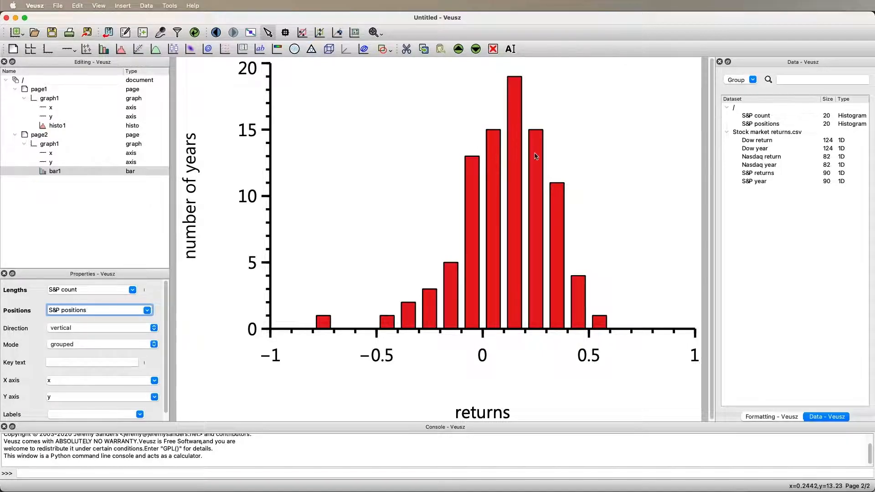
# Step: Set the bar fill of the page 2 bar chart to 1 and compare it with the page 1 histogram
pyautogui.click(59, 126)
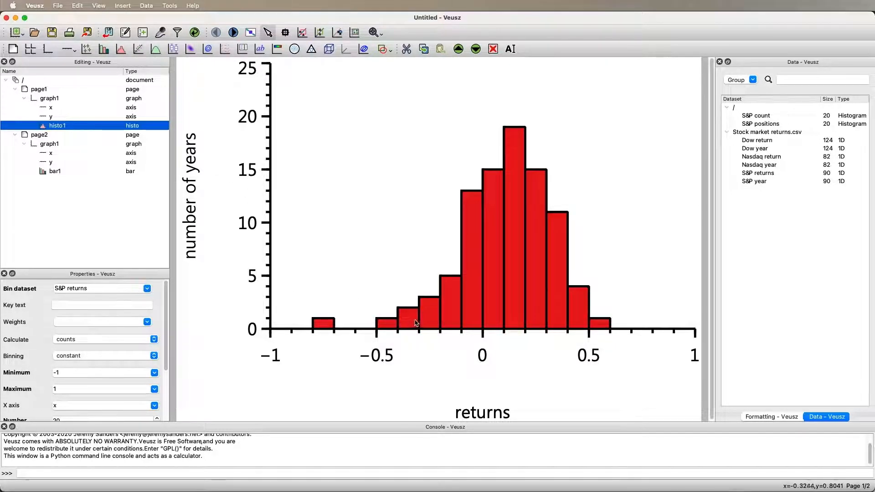
pyautogui.click(64, 171)
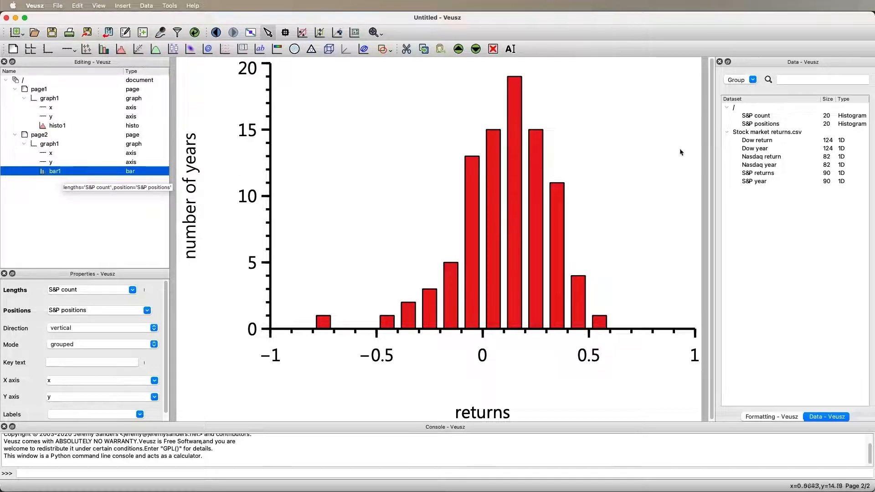
pyautogui.click(775, 417)
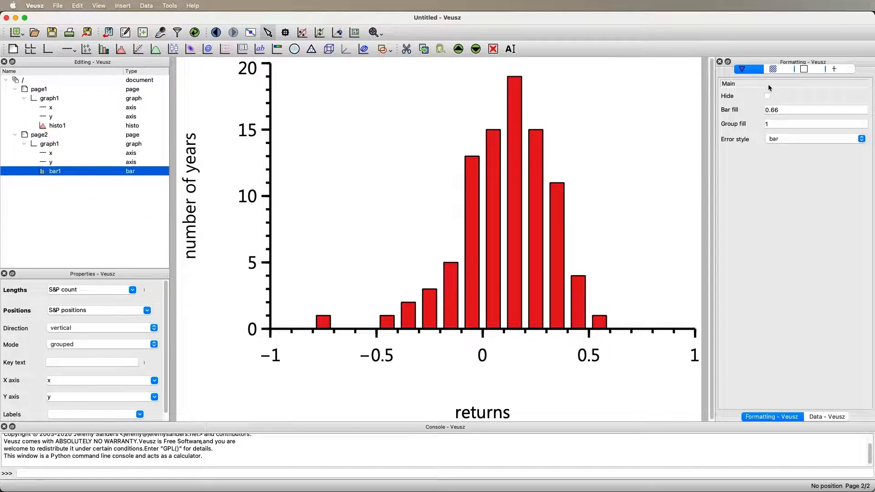
pyautogui.doubleClick(798, 110)
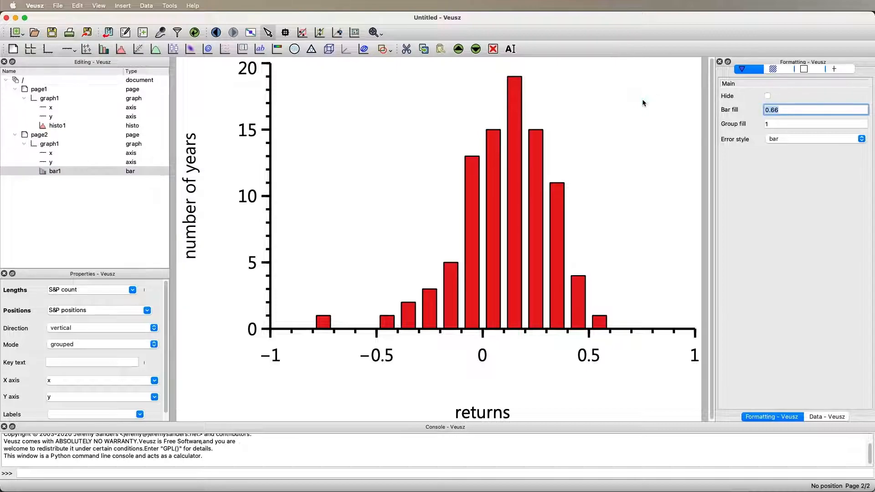
pyautogui.write('1')
pyautogui.press('Return')
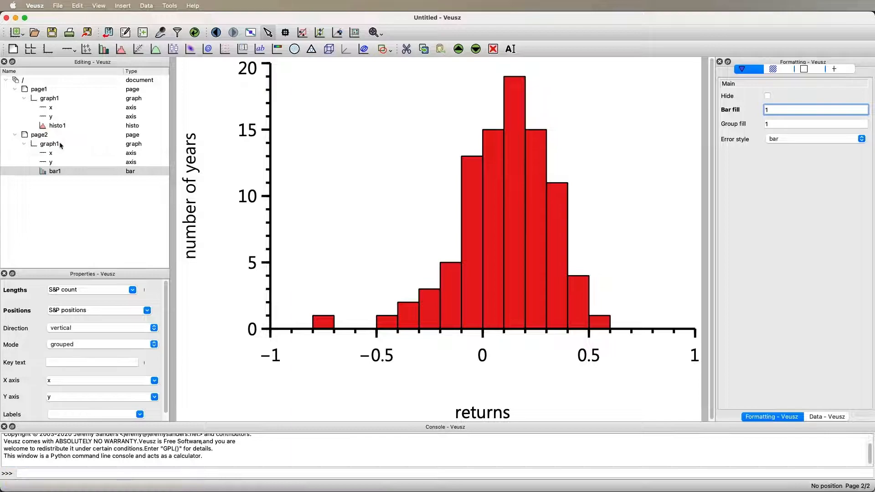
pyautogui.click(57, 127)
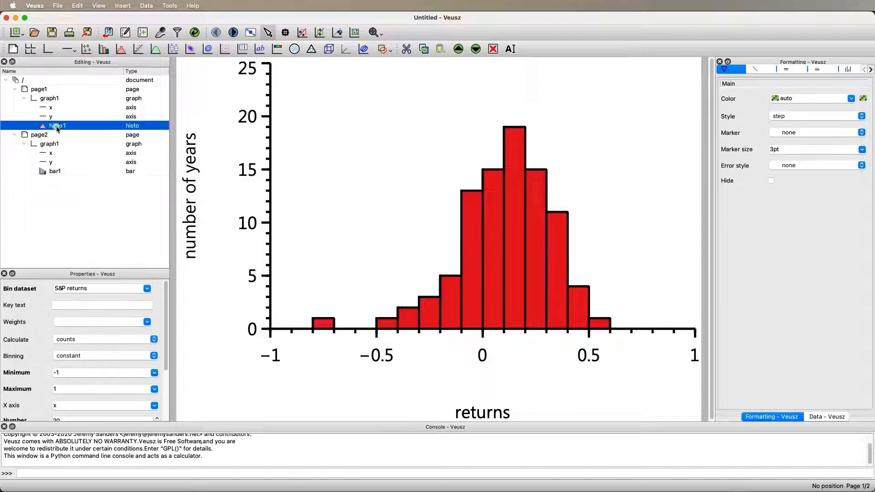
pyautogui.click(48, 172)
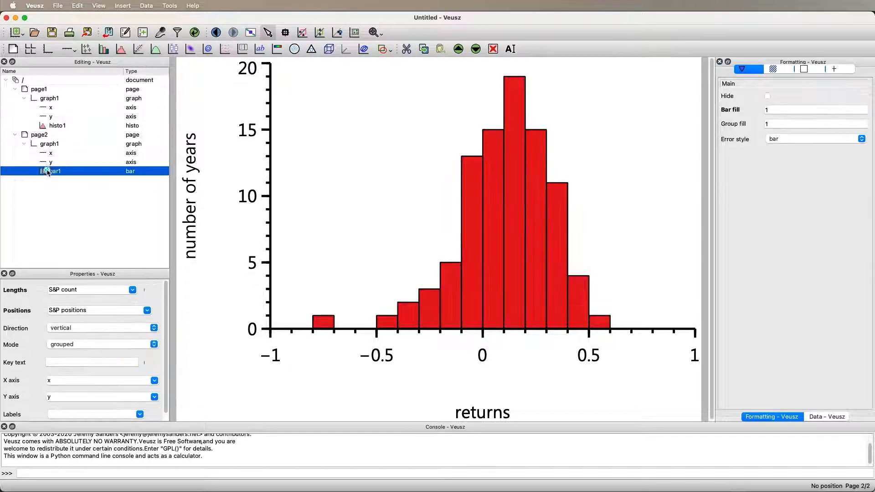
# Step: Set the page 2 y axis to a minimum of 0 and maximum of 25, and compare the bar chart with the page 1 histogram
pyautogui.click(55, 128)
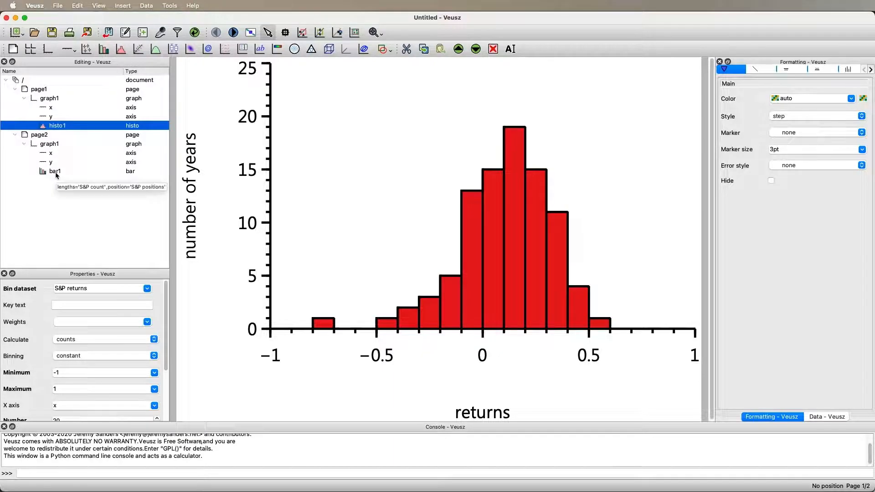
pyautogui.click(56, 172)
pyautogui.click(49, 124)
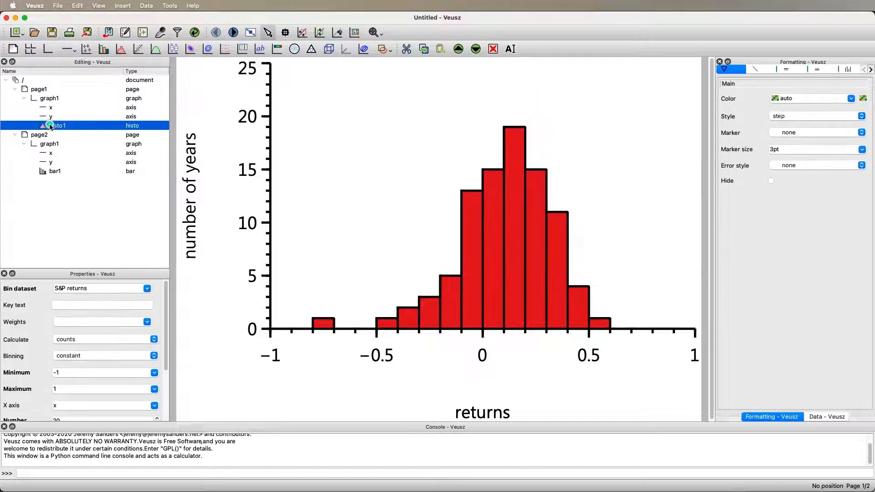
pyautogui.click(51, 163)
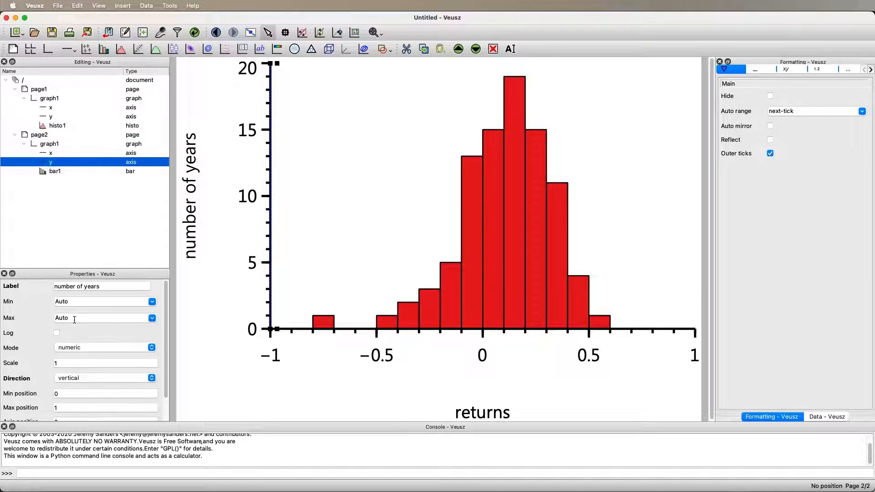
pyautogui.doubleClick(80, 302)
pyautogui.write('0')
pyautogui.press('Tab')
pyautogui.press('Tab')
pyautogui.write('25')
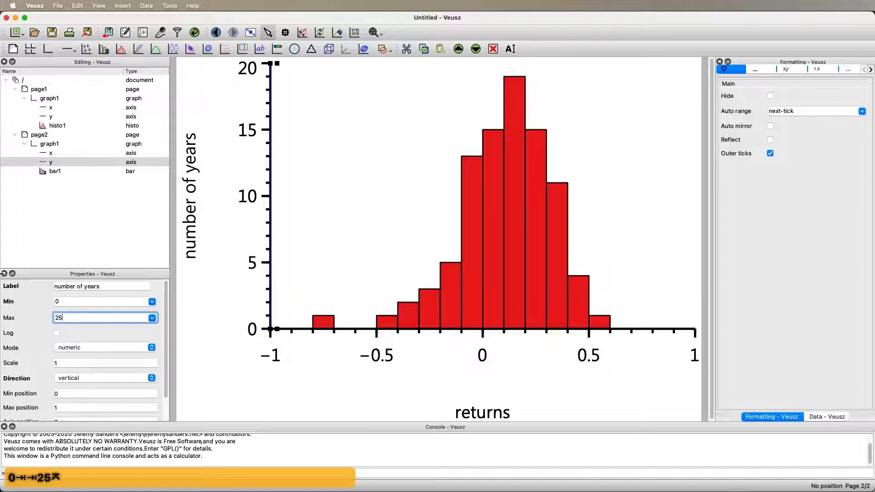
pyautogui.press('Return')
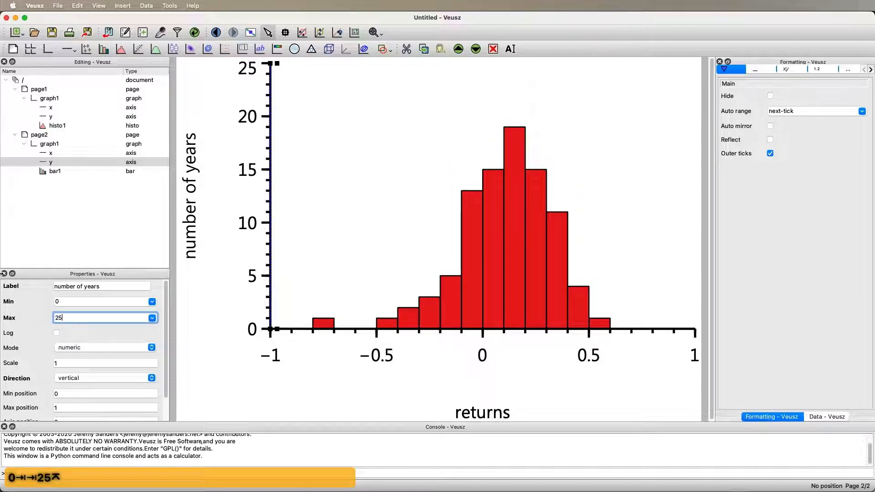
pyautogui.click(57, 125)
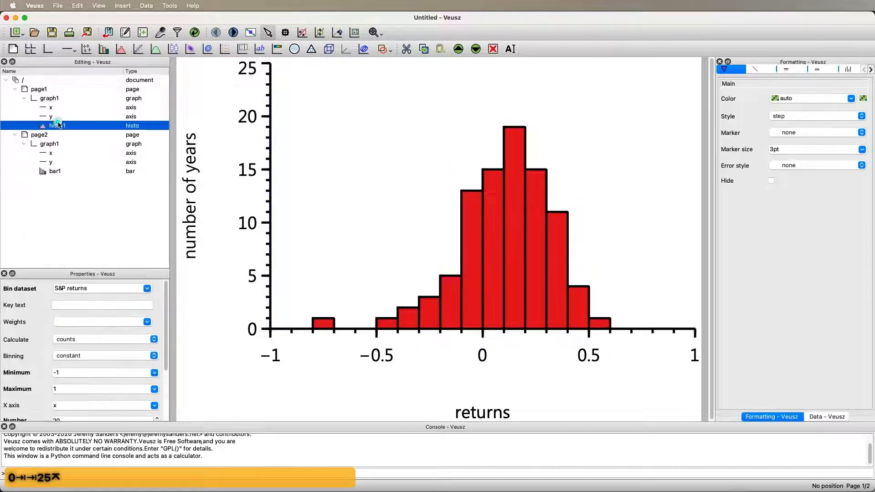
pyautogui.click(56, 173)
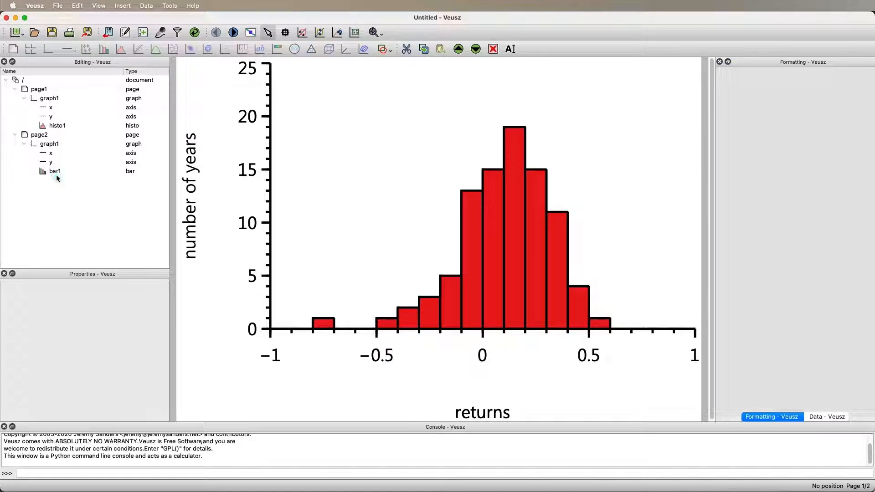
pyautogui.click(56, 127)
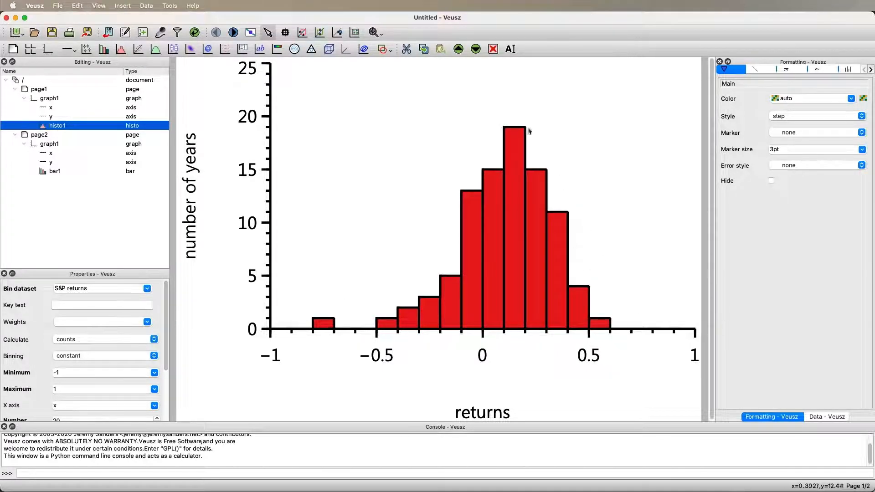
pyautogui.click(55, 173)
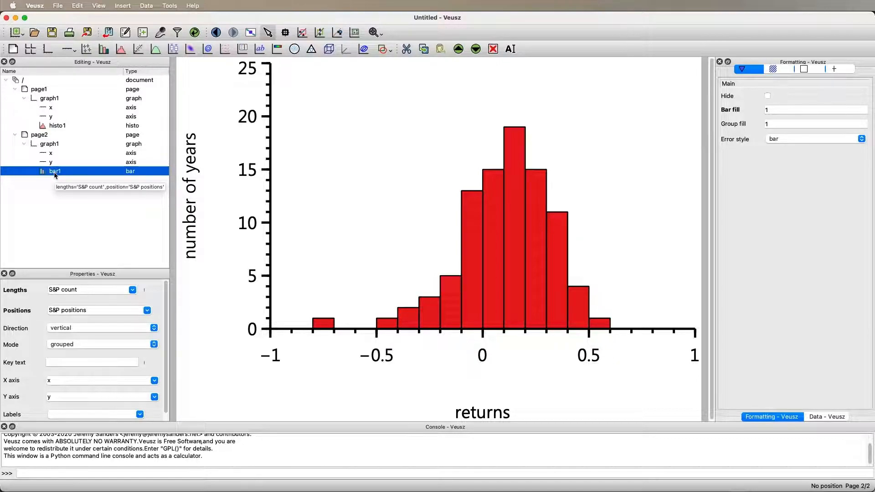
# Step: Add a fit to the page 2 graph, using the Gaussian equation copied from the W9H3 assignment page in Microsoft Edge as its function
pyautogui.click(139, 49)
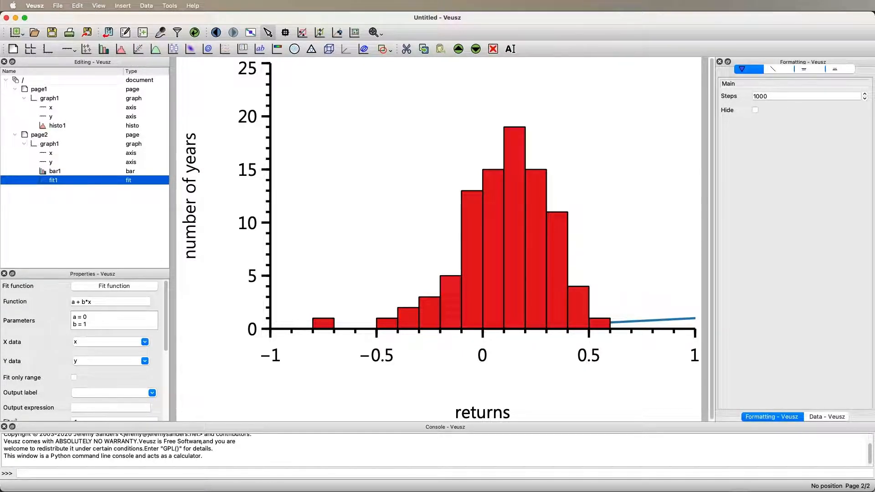
pyautogui.press('super+Tab')
pyautogui.moveTo(336, 234); pyautogui.dragTo(141, 236)
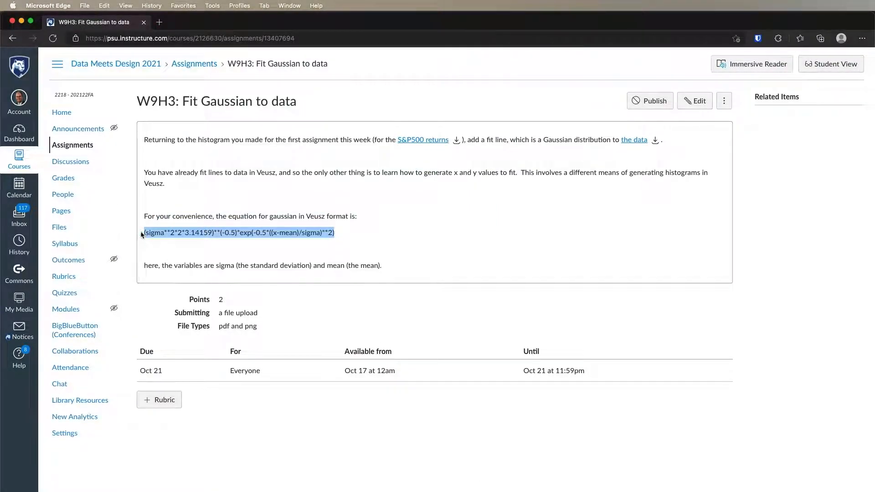
pyautogui.press('super+c')
pyautogui.press('super+Tab')
pyautogui.tripleClick(118, 298)
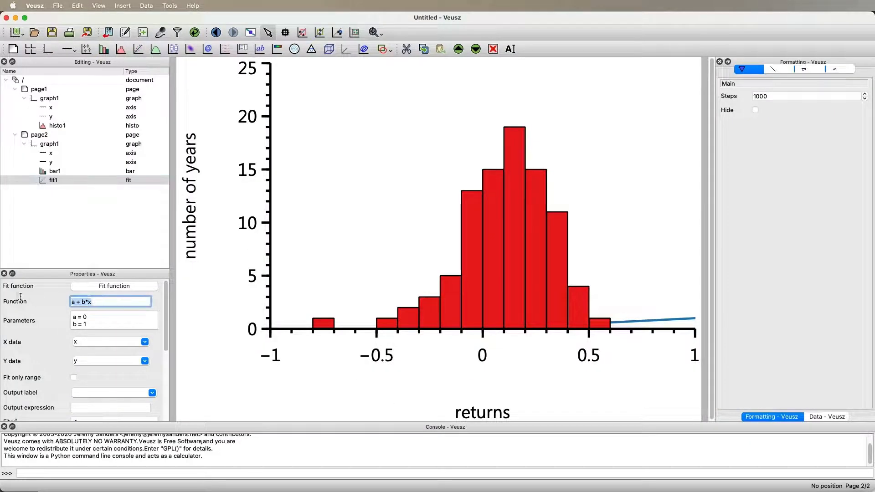
pyautogui.press('super+v')
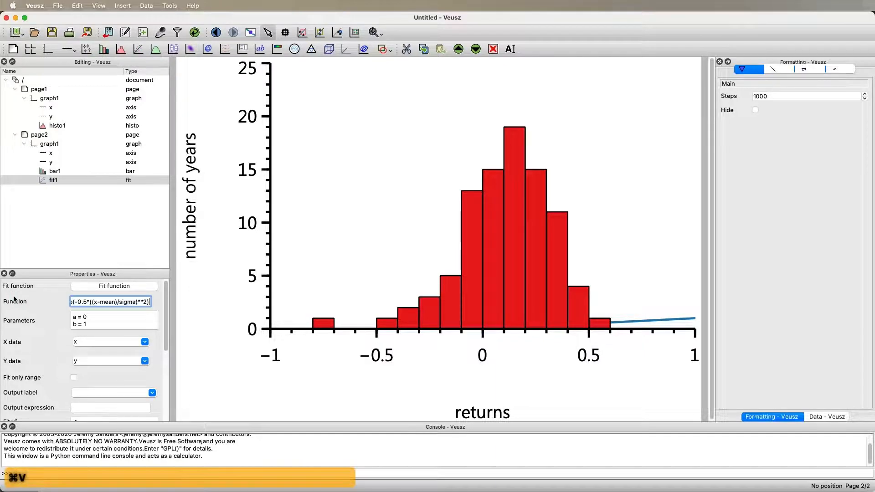
pyautogui.click(134, 319)
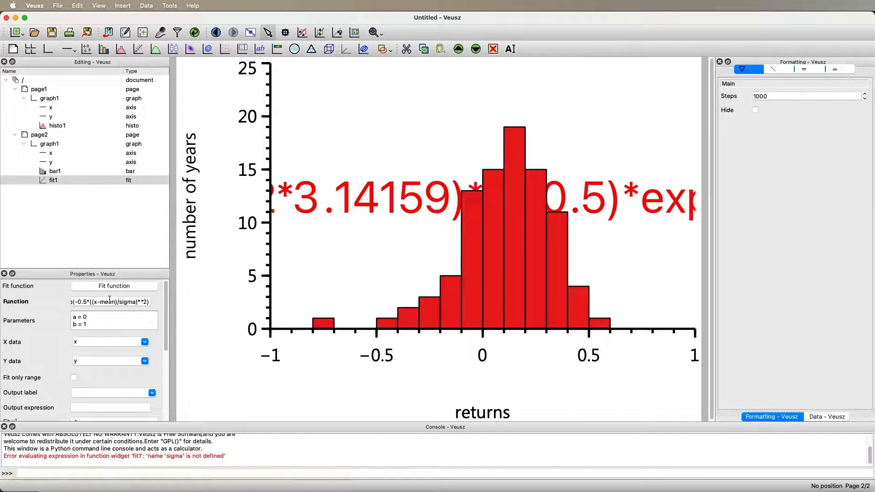
# Step: Replace the fit's parameters a and b with mean = .2 and sigma = 0.5
pyautogui.moveTo(106, 318); pyautogui.dragTo(1, 307)
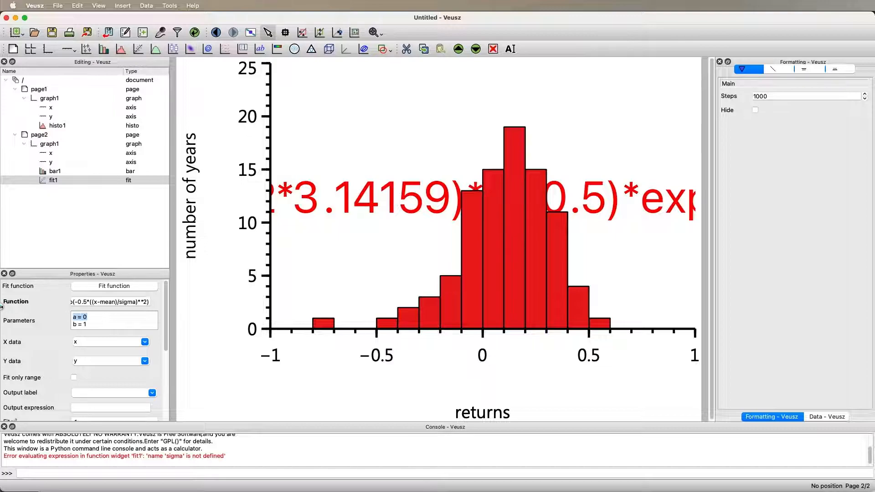
pyautogui.write('mean')
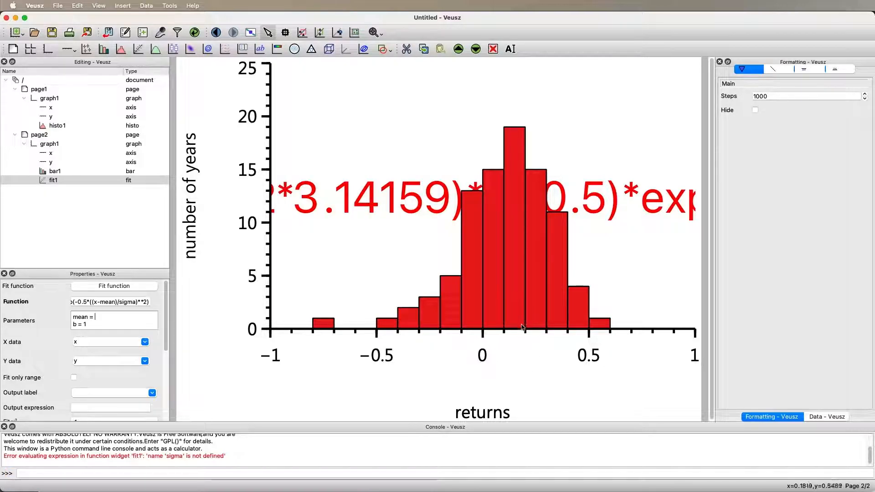
pyautogui.write('= .2')
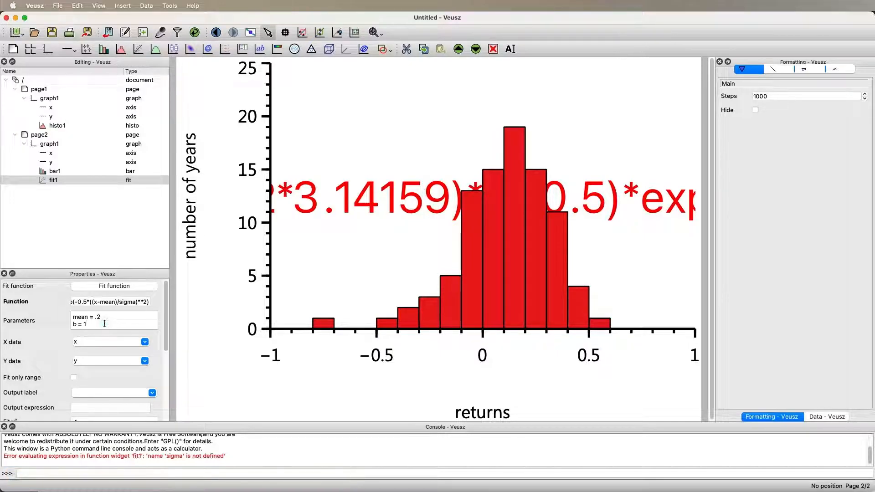
pyautogui.moveTo(104, 324); pyautogui.dragTo(62, 324)
pyautogui.write('sigma')
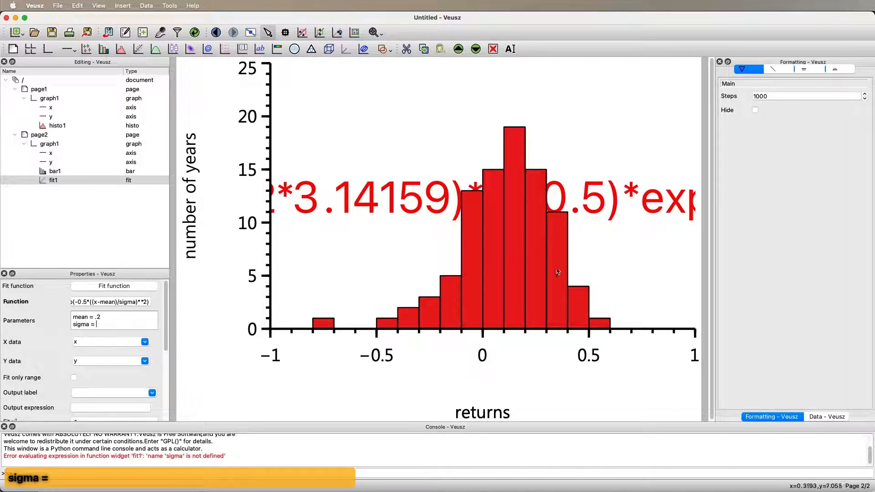
pyautogui.write(' = ')
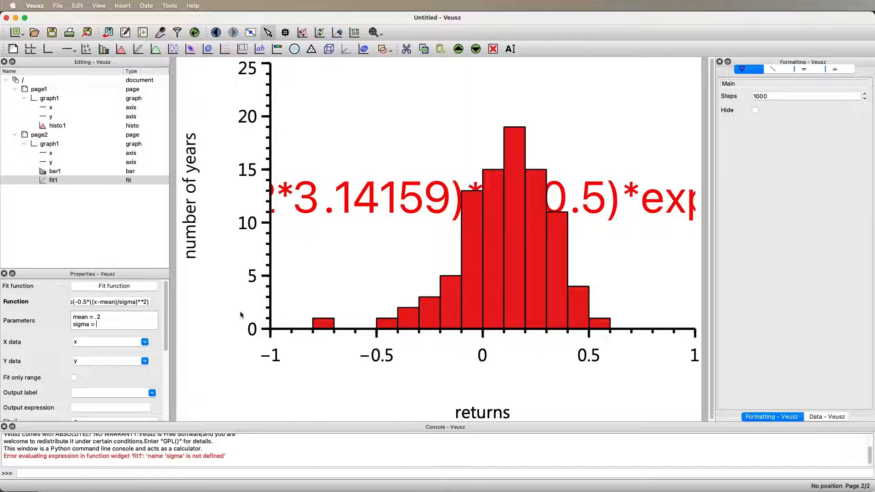
pyautogui.write('0.5')
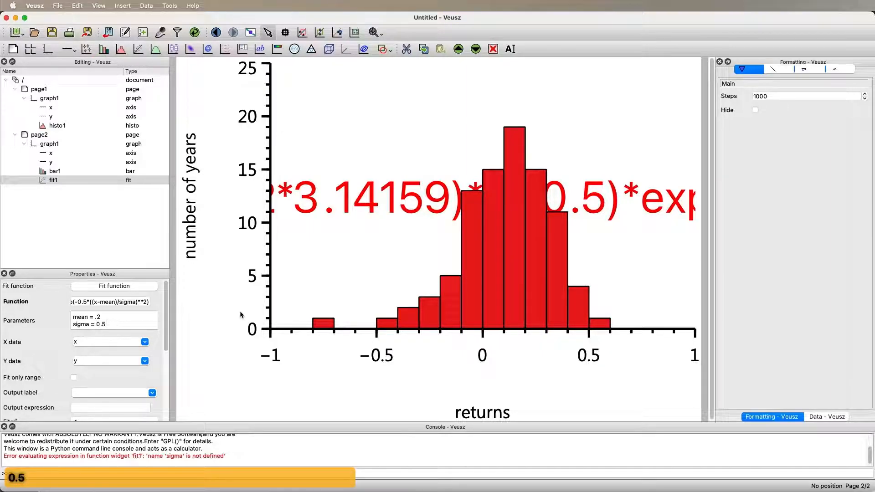
pyautogui.click(88, 305)
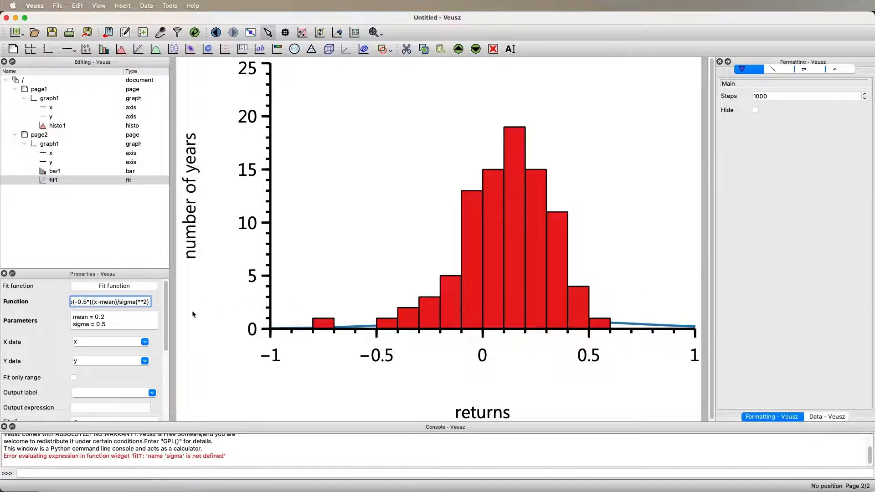
# Step: Multiply the Gaussian fit function by a scaling factor l and add the parameter l = 25
pyautogui.write(')*')
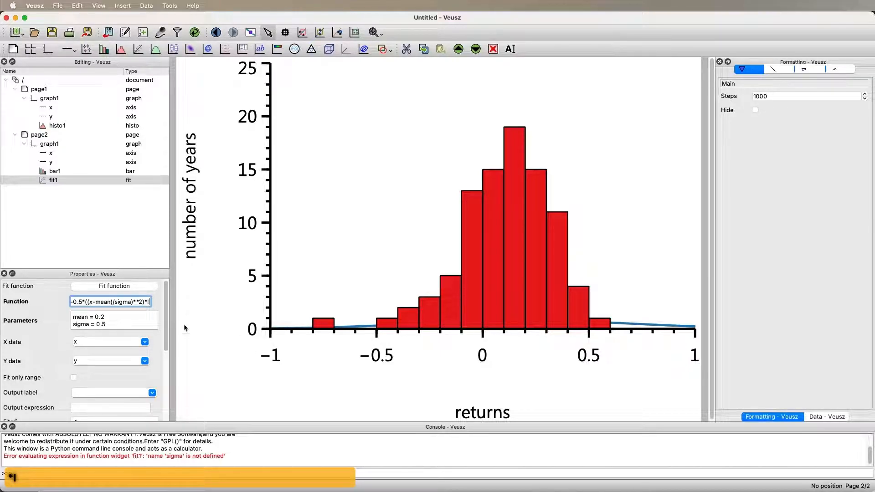
pyautogui.click(113, 324)
pyautogui.press('Return')
pyautogui.write('l = ')
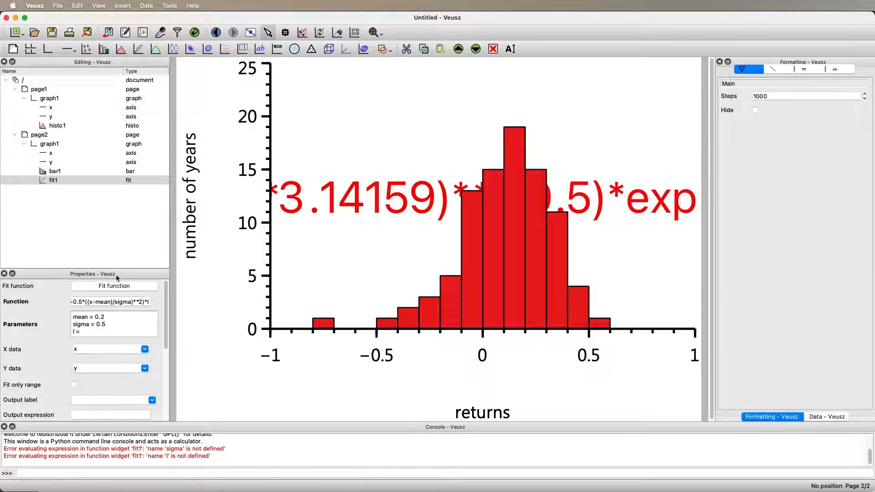
pyautogui.write('25')
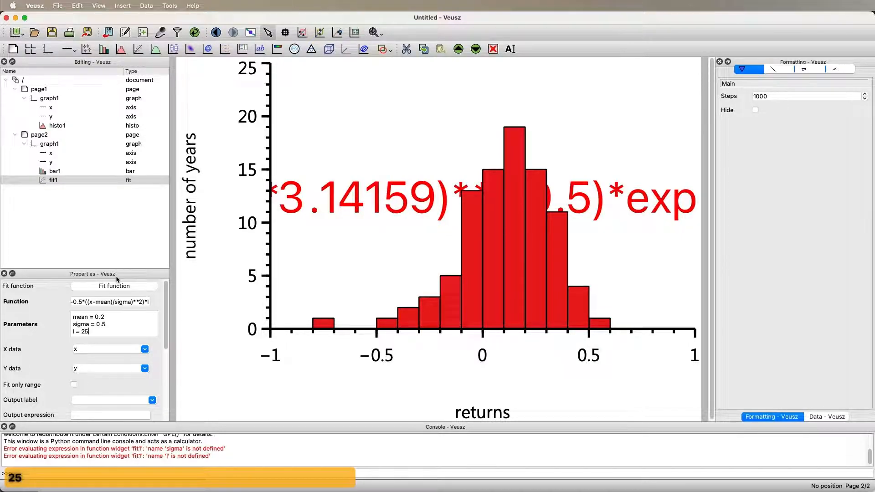
pyautogui.click(107, 302)
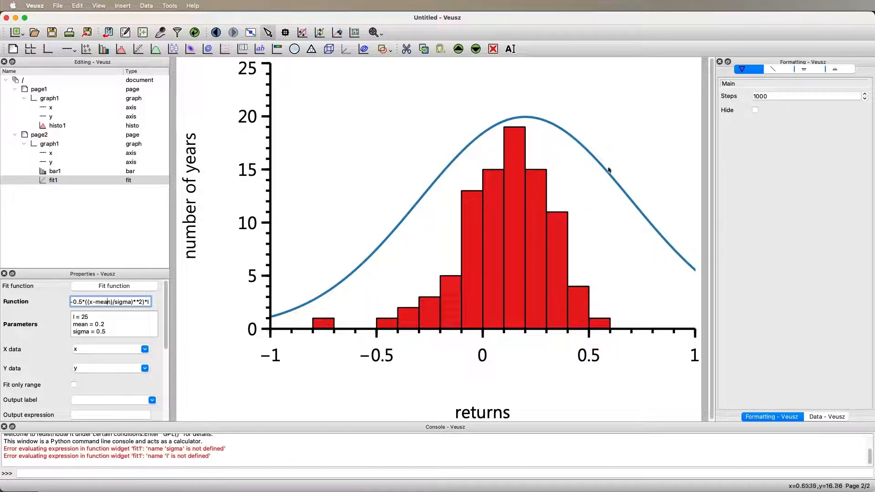
# Step: Set the fit's sigma parameter to 0.2 to narrow the Gaussian curve
pyautogui.click(112, 332)
pyautogui.press('BackSpace')
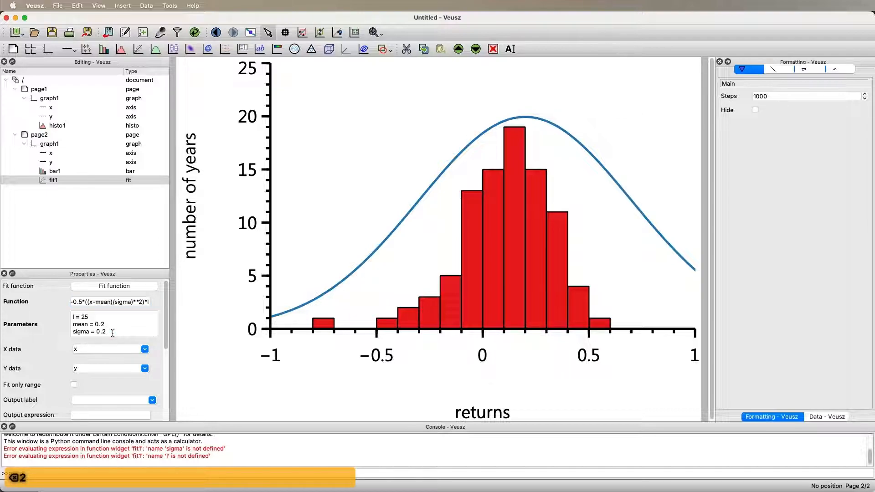
pyautogui.click(110, 303)
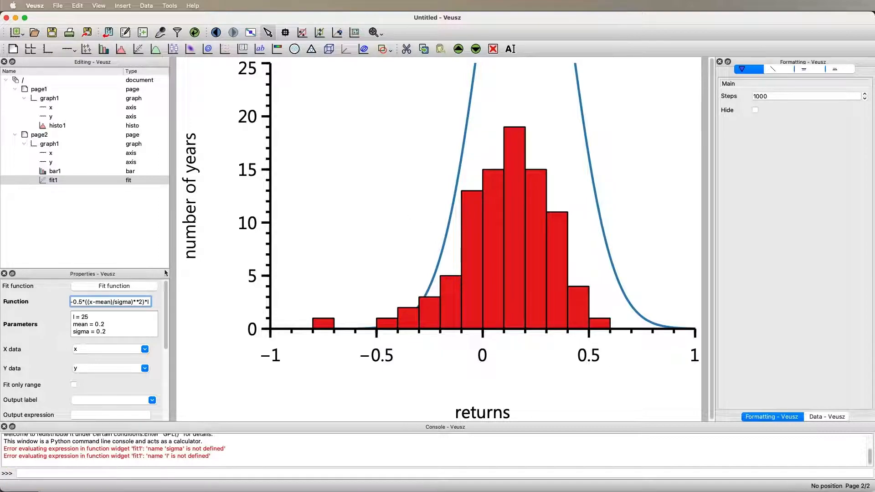
# Step: Lower the fit's scaling parameter l, trying 15 and settling on 10
pyautogui.click(85, 316)
pyautogui.press('BackSpace')
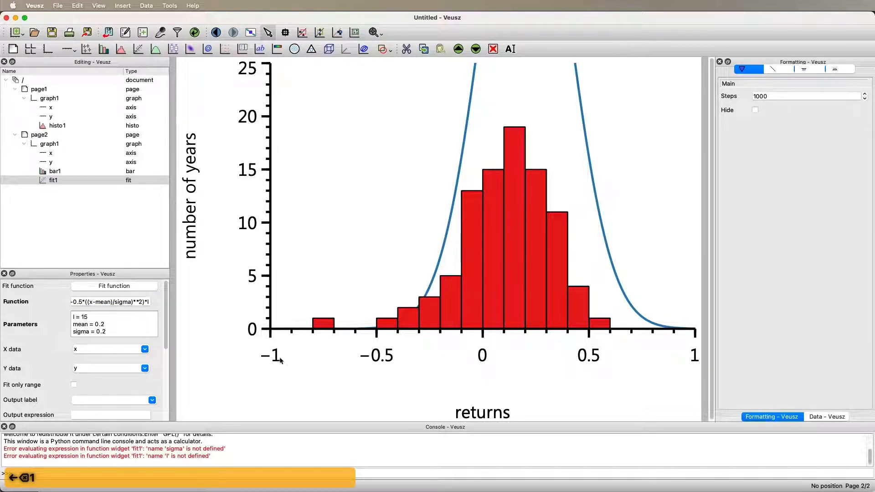
pyautogui.click(112, 303)
pyautogui.click(98, 317)
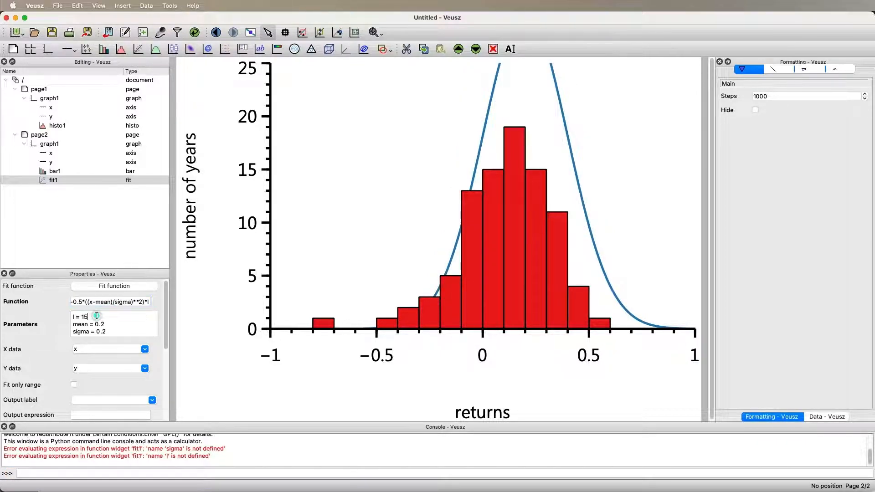
pyautogui.press('BackSpace')
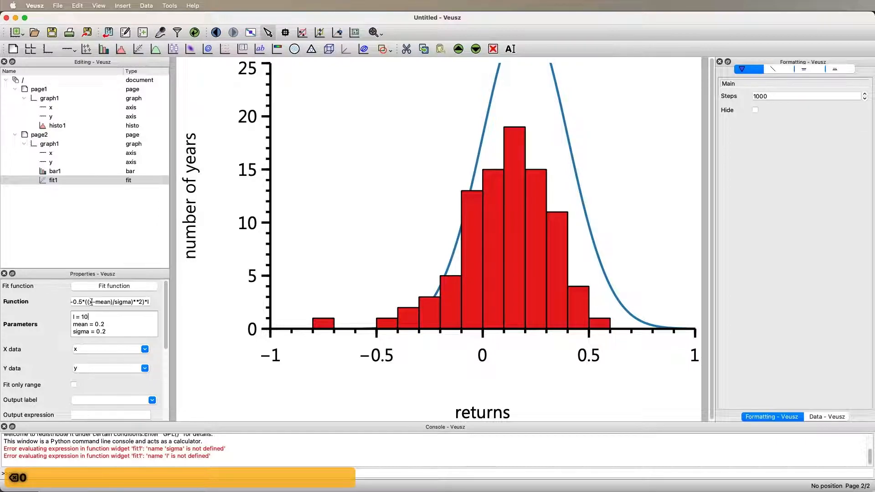
pyautogui.click(94, 300)
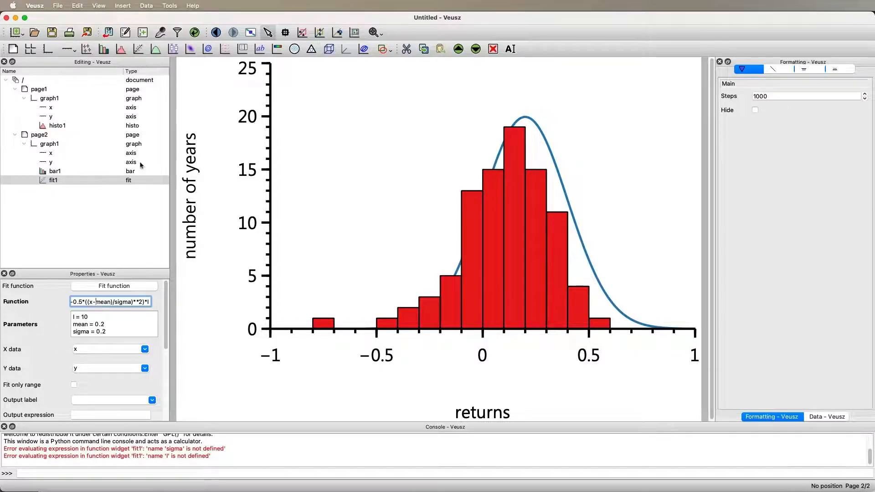
# Step: Place fit1 before bar1 in the page 2 graph's object order and show the fit's plot line formatting
pyautogui.click(459, 49)
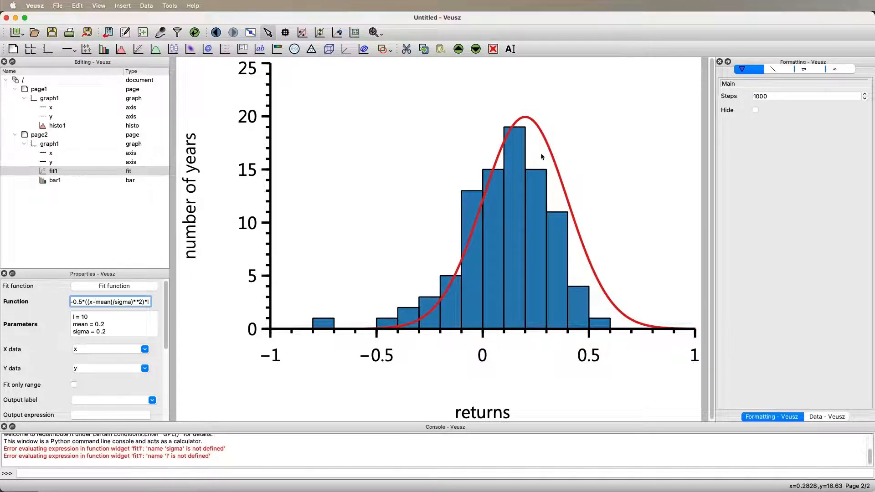
pyautogui.click(792, 71)
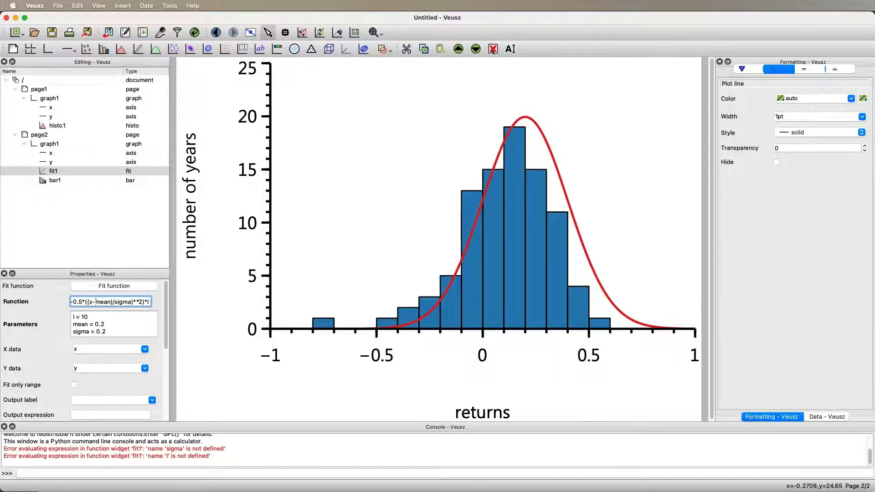
pyautogui.click(475, 49)
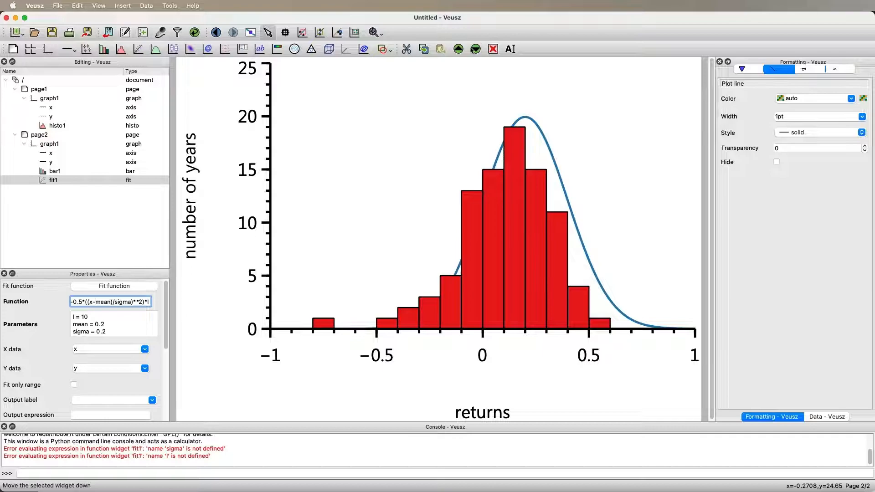
pyautogui.click(459, 49)
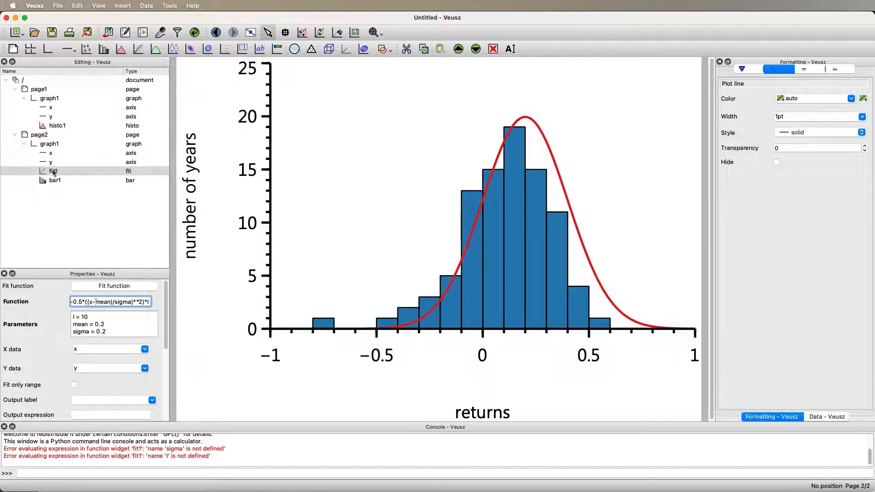
# Step: Assign S&P positions as X data and S&P count as Y data for fit1, and run the function fit
pyautogui.click(144, 349)
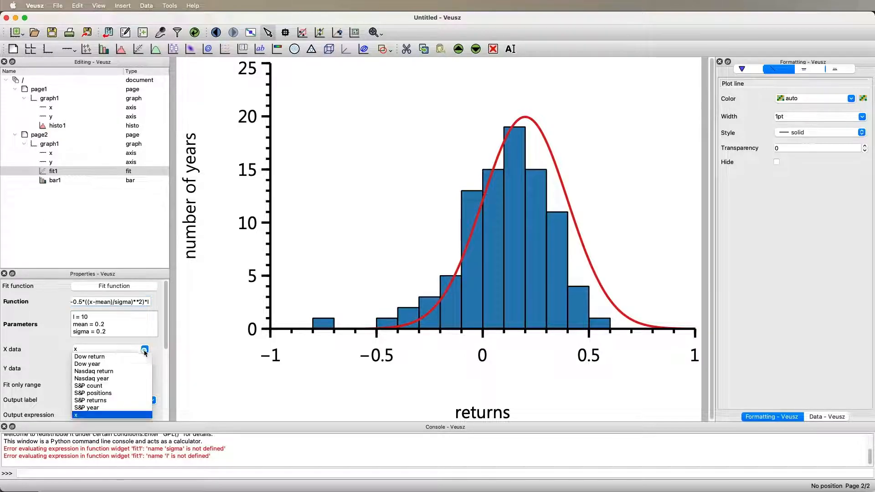
pyautogui.click(134, 393)
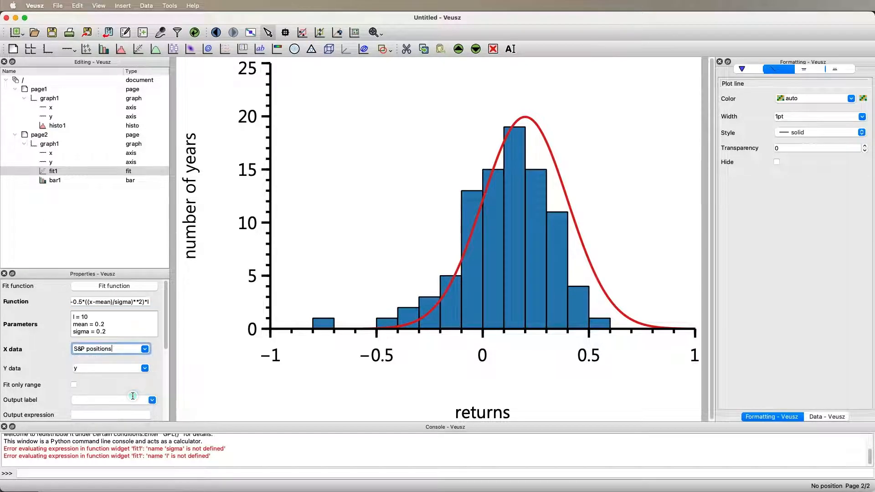
pyautogui.click(145, 369)
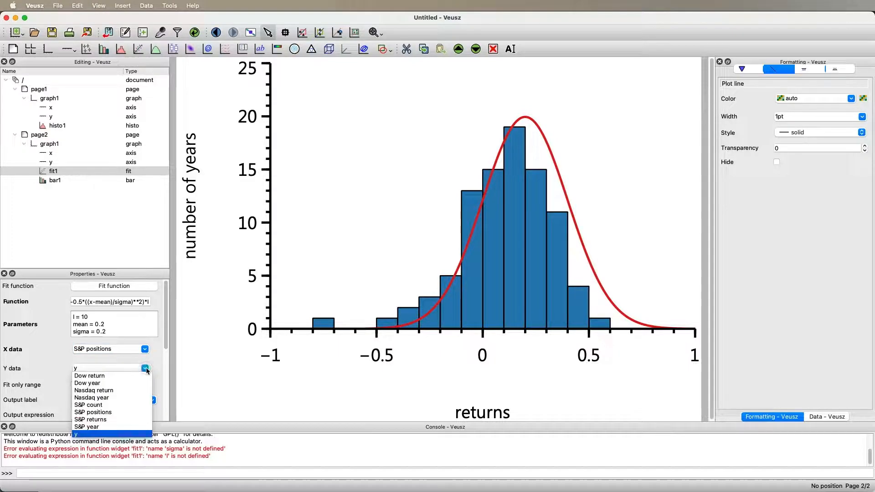
pyautogui.click(137, 405)
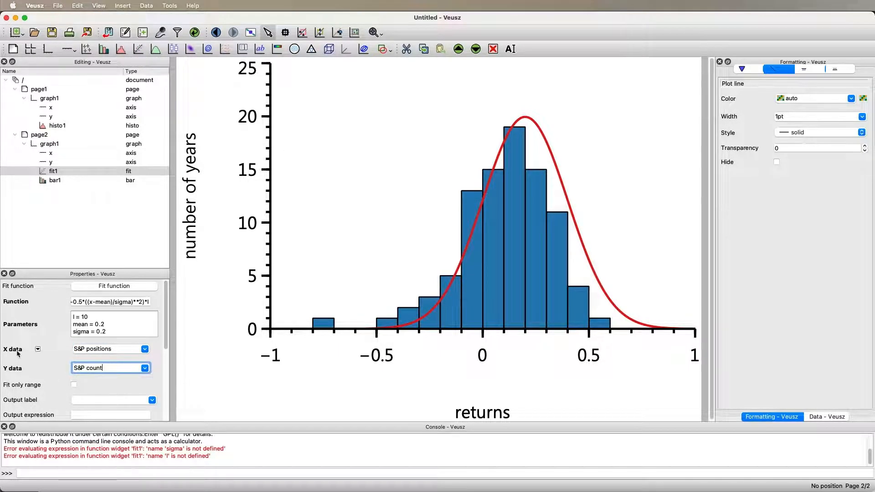
pyautogui.click(109, 287)
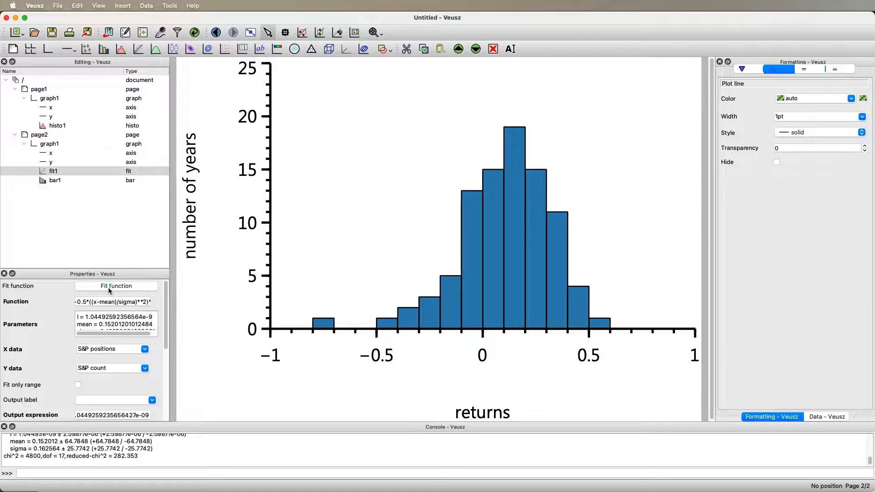
pyautogui.click(108, 287)
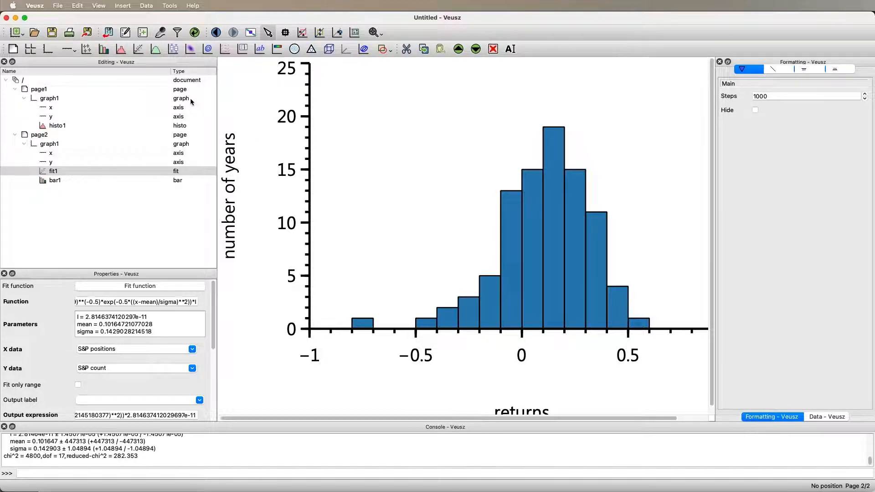
# Step: Enable computed error bars (Gehrels Poisson approximation) for the S&P count histogram dataset and rerun the Gaussian fit
pyautogui.click(822, 417)
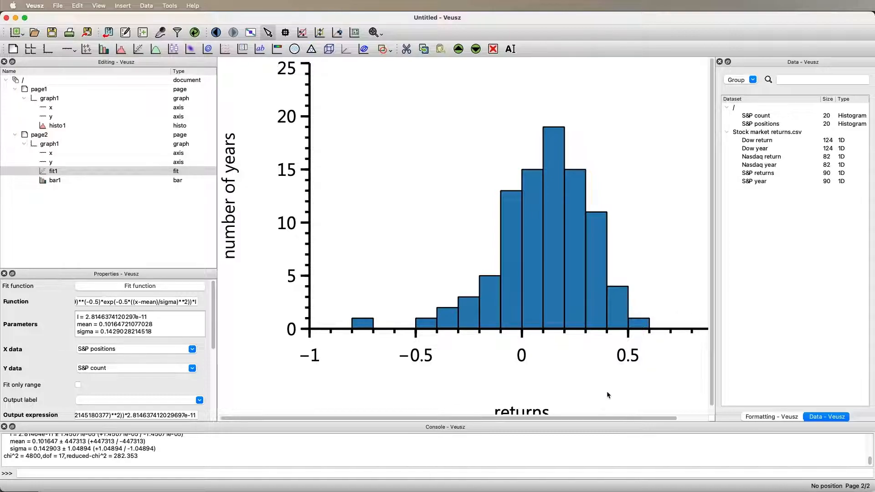
pyautogui.moveTo(608, 419); pyautogui.dragTo(654, 419)
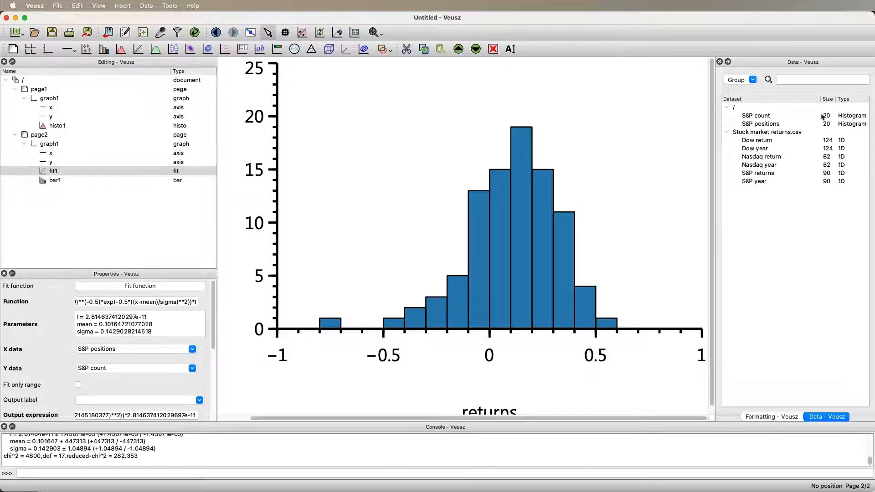
pyautogui.click(768, 118)
pyautogui.click(764, 116)
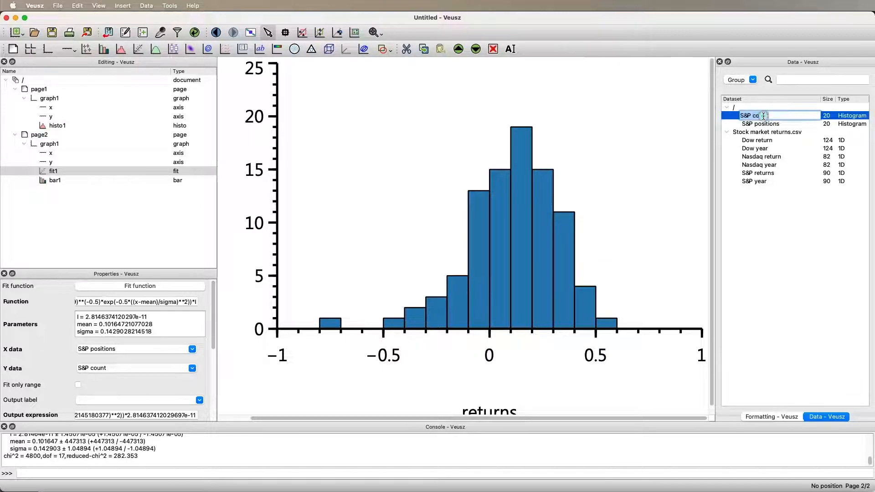
pyautogui.rightClick(827, 119)
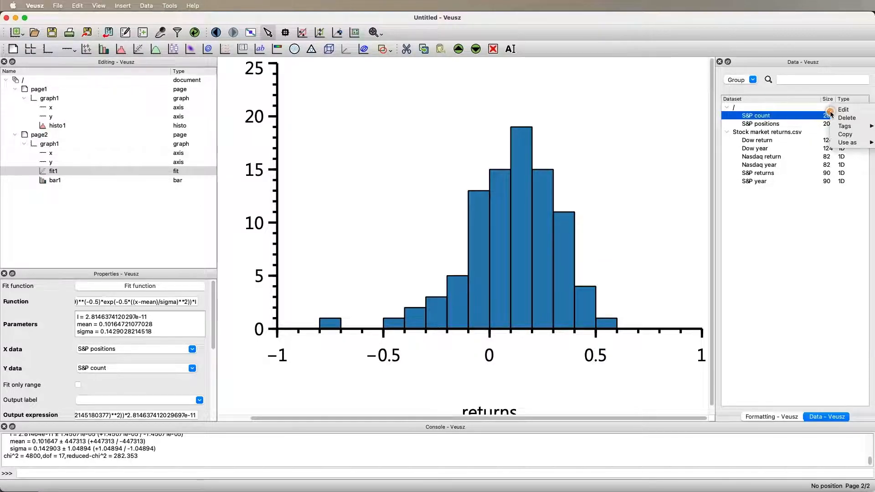
pyautogui.click(843, 110)
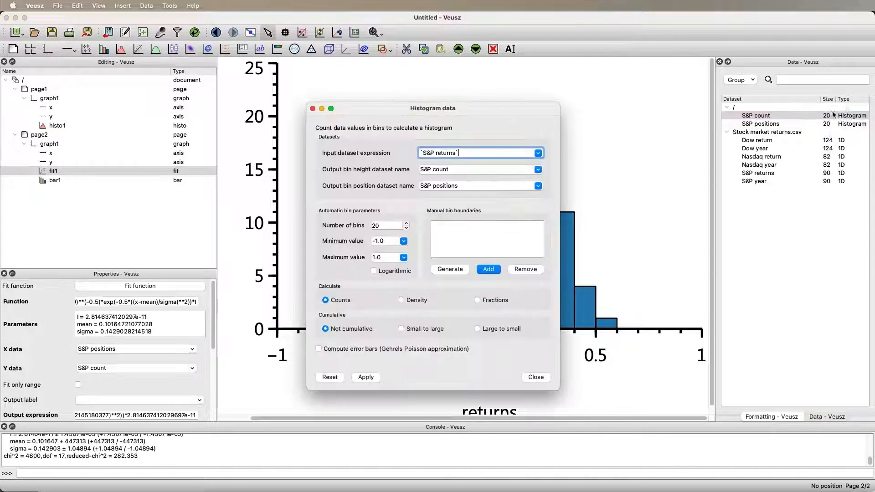
pyautogui.click(350, 349)
pyautogui.click(361, 377)
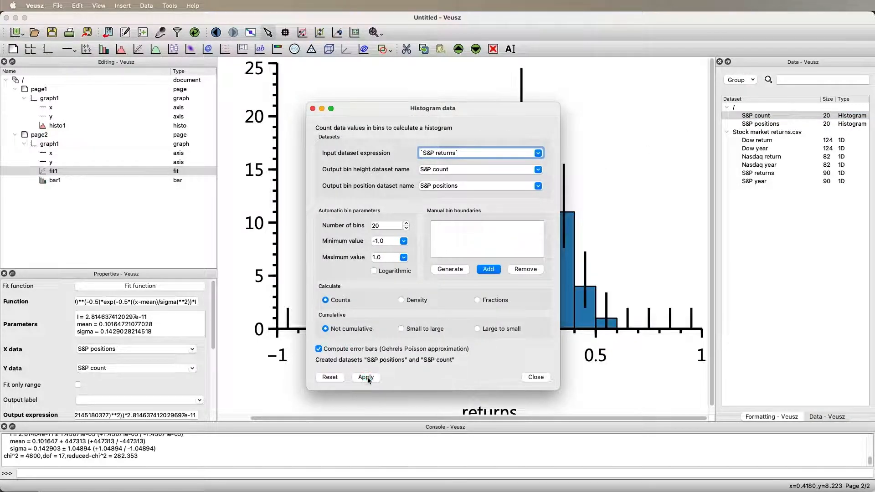
pyautogui.click(313, 109)
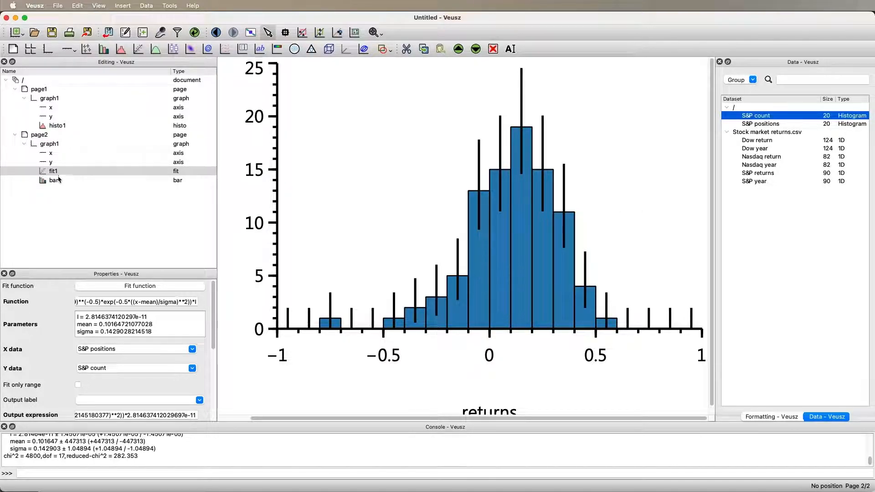
pyautogui.click(162, 287)
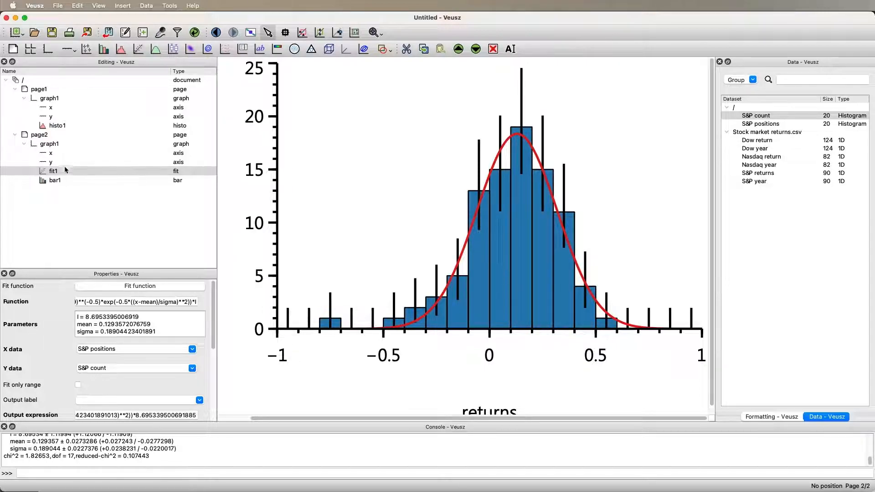
# Step: Hide the error bars on bar1 by setting its error style to none, and reselect fit1
pyautogui.click(55, 181)
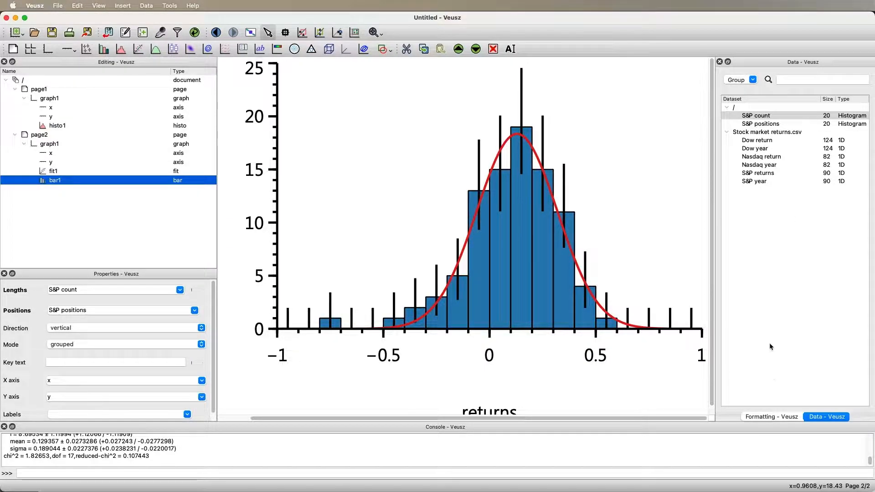
pyautogui.click(772, 417)
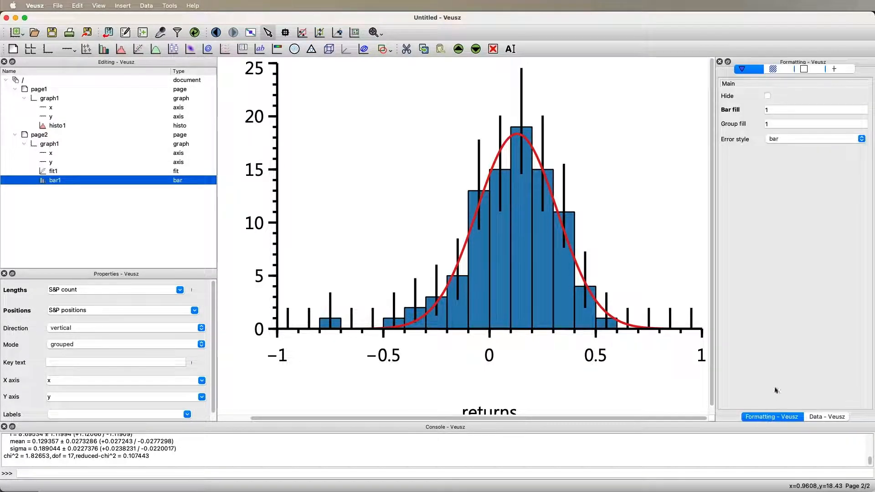
pyautogui.click(791, 140)
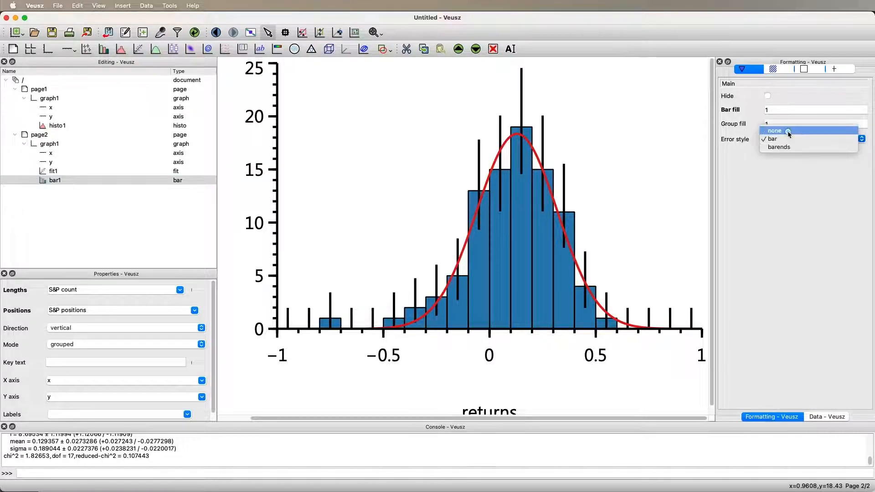
pyautogui.click(789, 131)
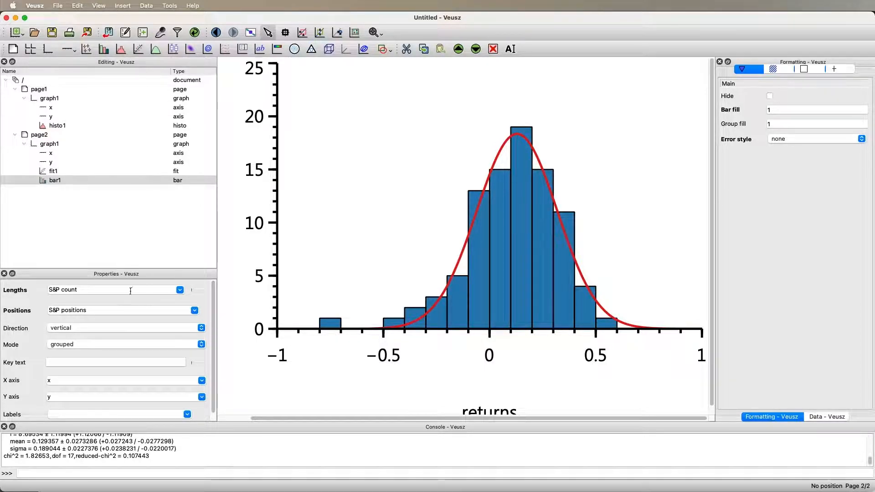
pyautogui.click(51, 173)
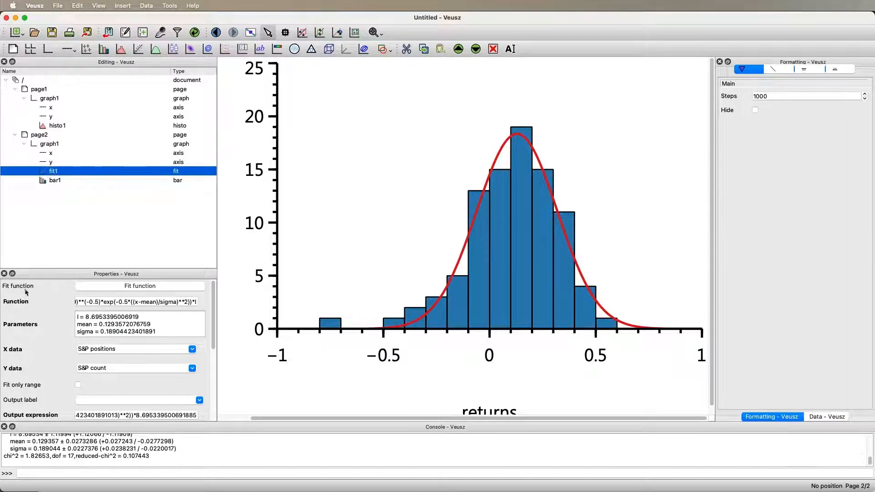